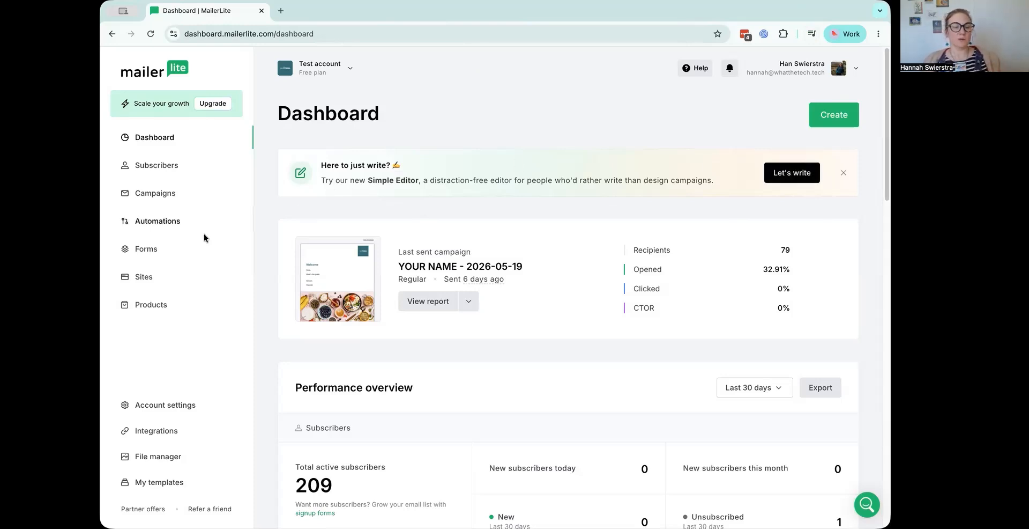
# Create a new regular campaign and start its email design from scratch in the Simple editor.
pyautogui.click(163, 194)
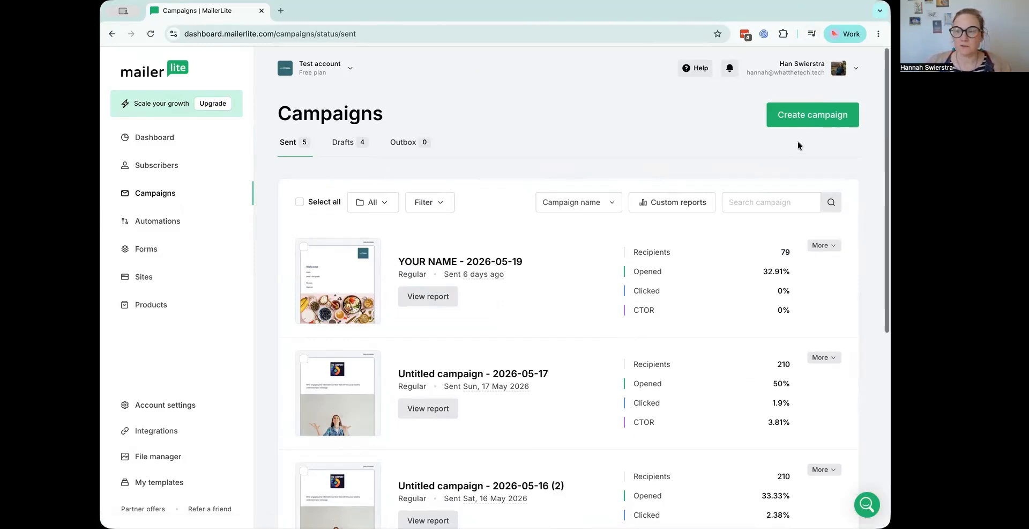
pyautogui.click(796, 124)
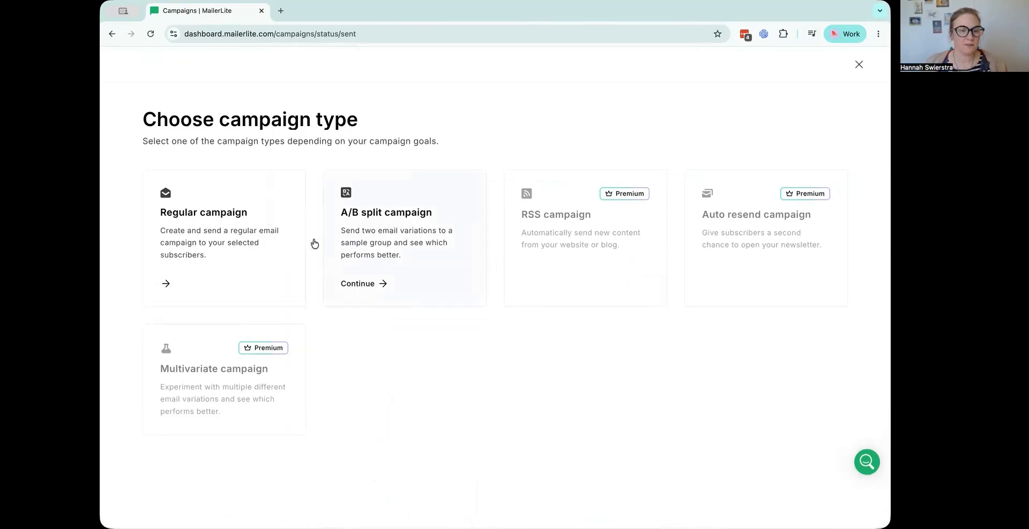
pyautogui.click(212, 265)
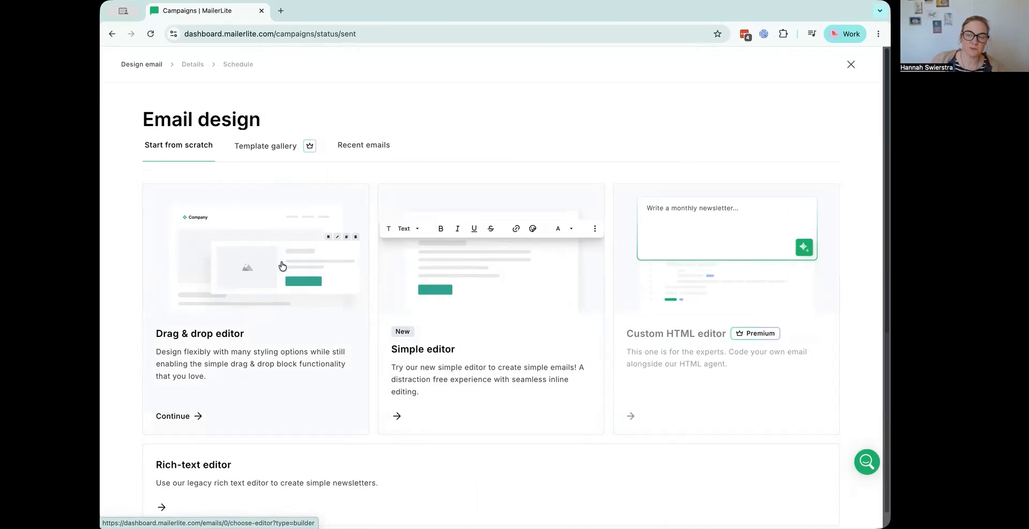
pyautogui.scroll(-1, 279, 348)
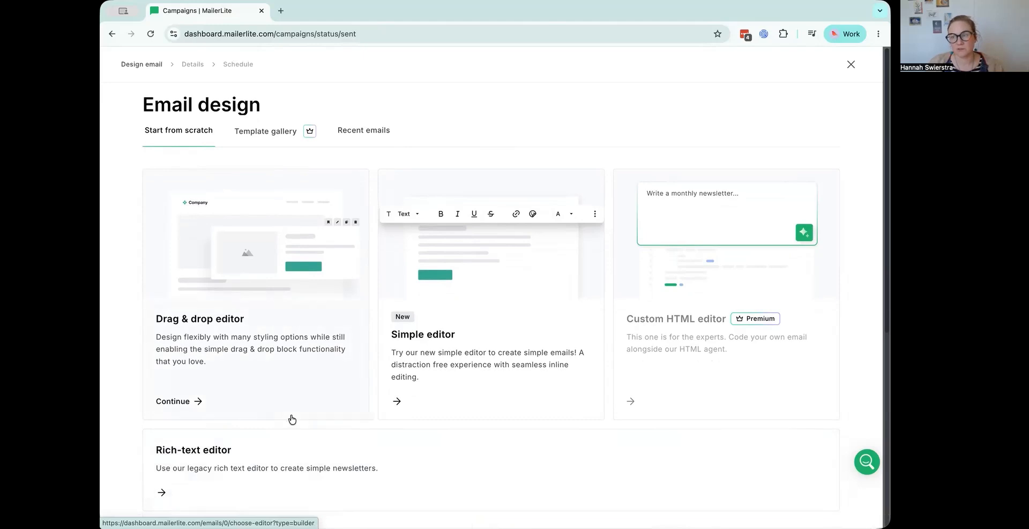
pyautogui.click(471, 360)
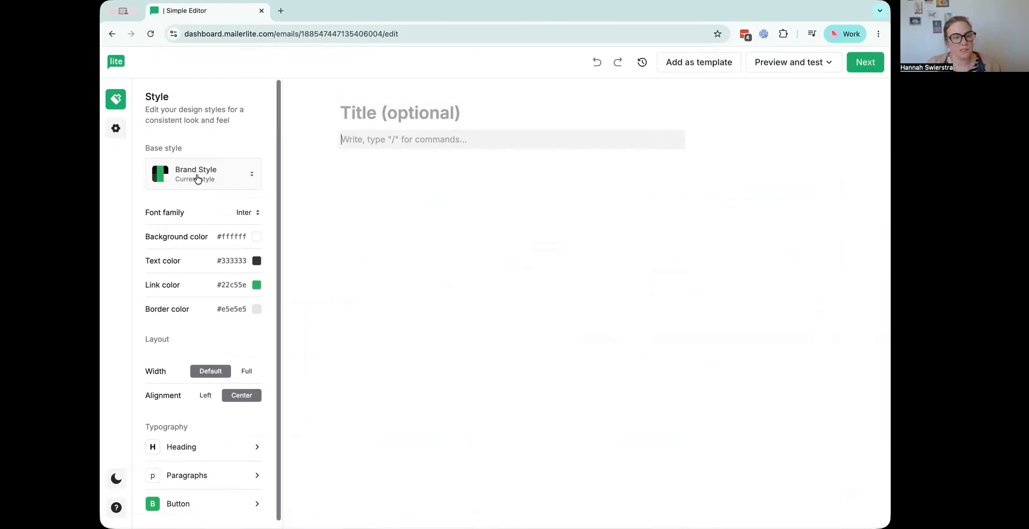
# Apply Default brand styles as the email's base style and set the text color to black, #000000.
pyautogui.click(247, 179)
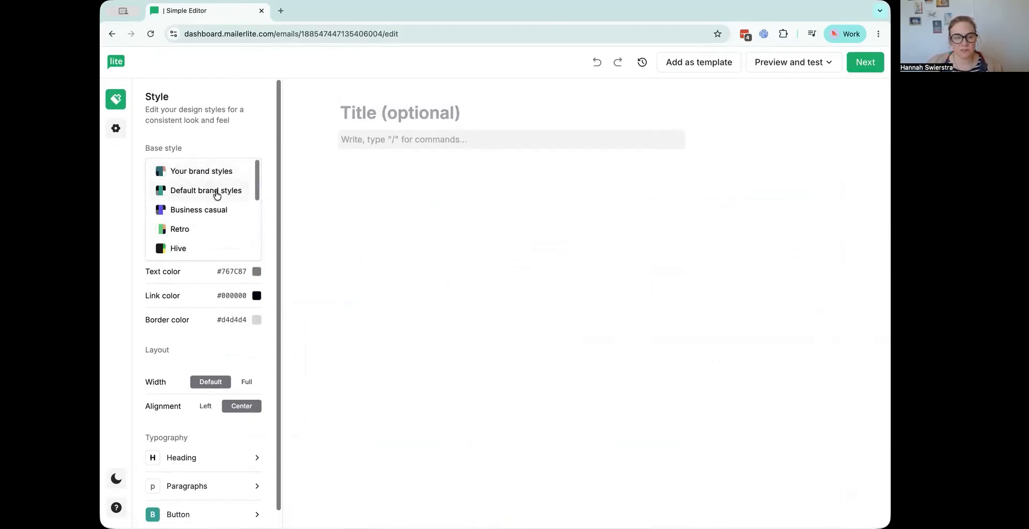
pyautogui.click(217, 190)
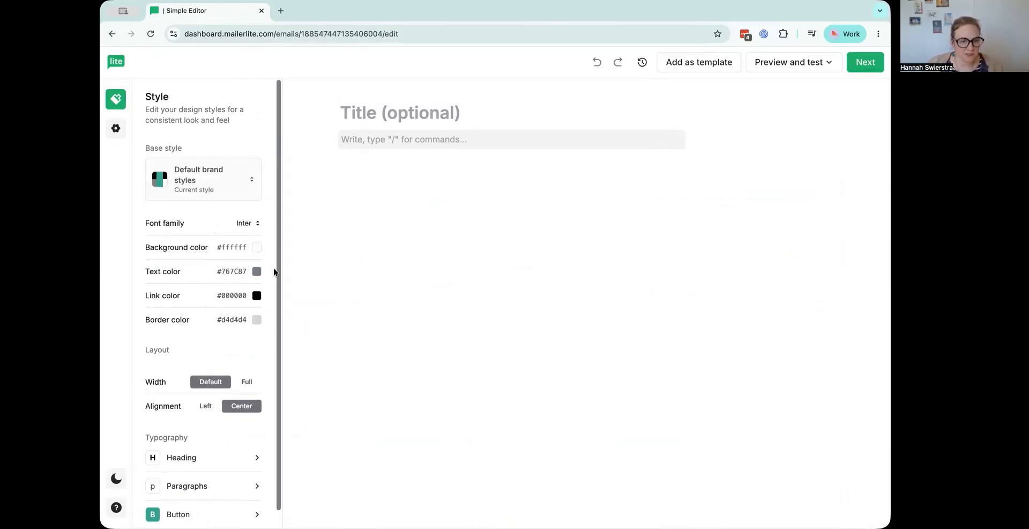
pyautogui.scroll(-1, 244, 334)
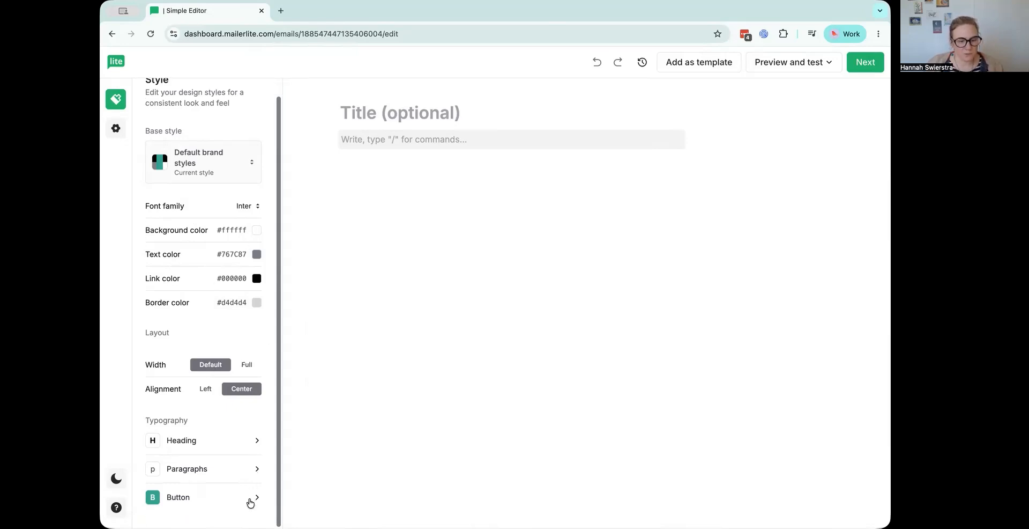
pyautogui.click(257, 255)
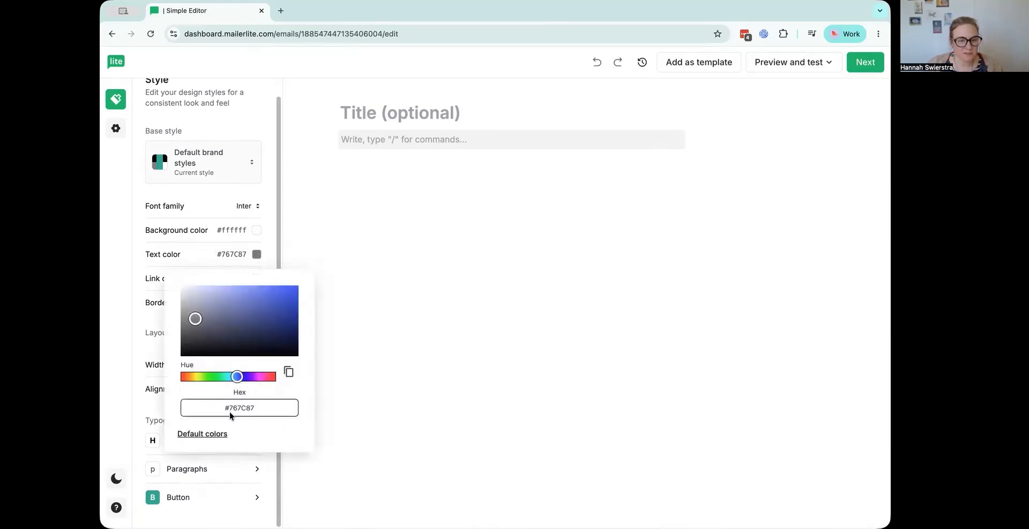
pyautogui.moveTo(196, 320); pyautogui.dragTo(224, 376)
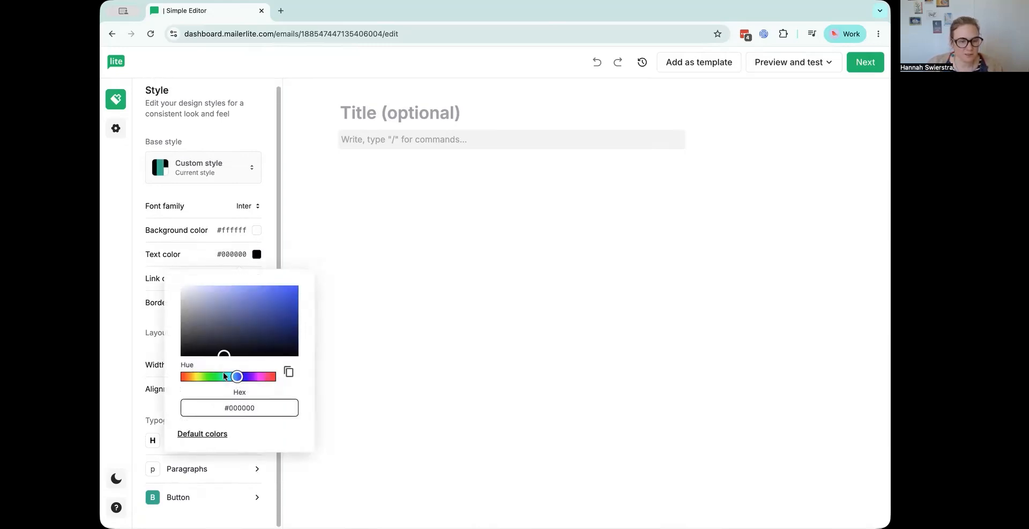
pyautogui.click(367, 368)
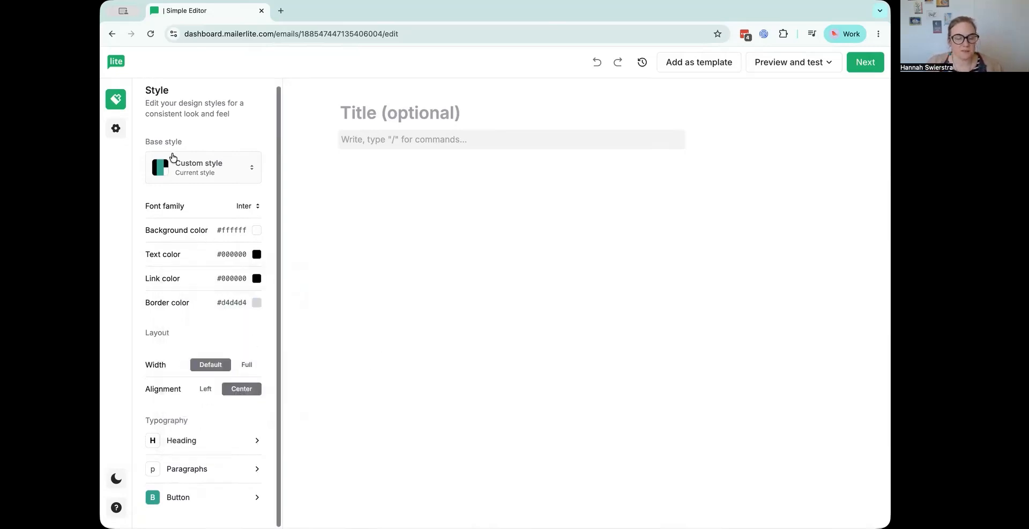
# Set the link color to the teal brand color #2cb191.
pyautogui.click(257, 278)
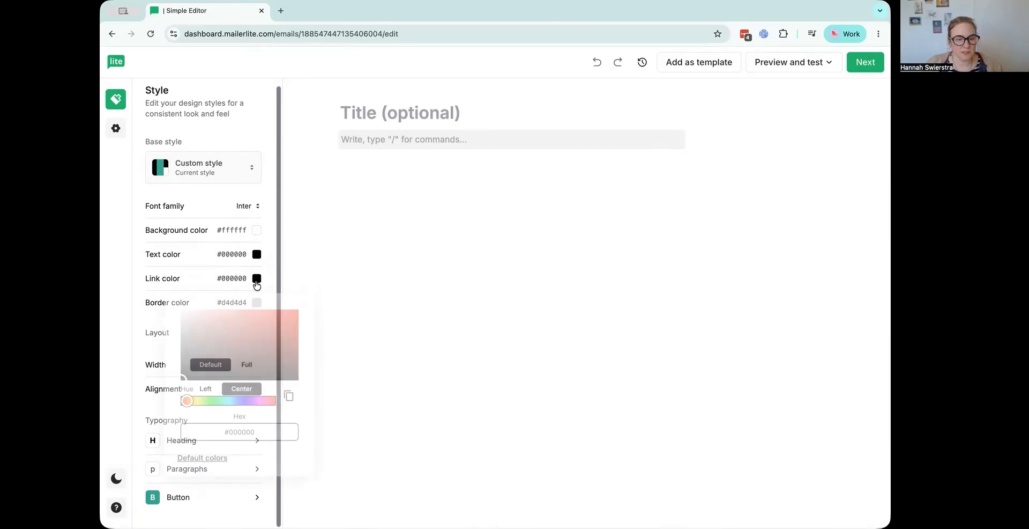
pyautogui.click(210, 459)
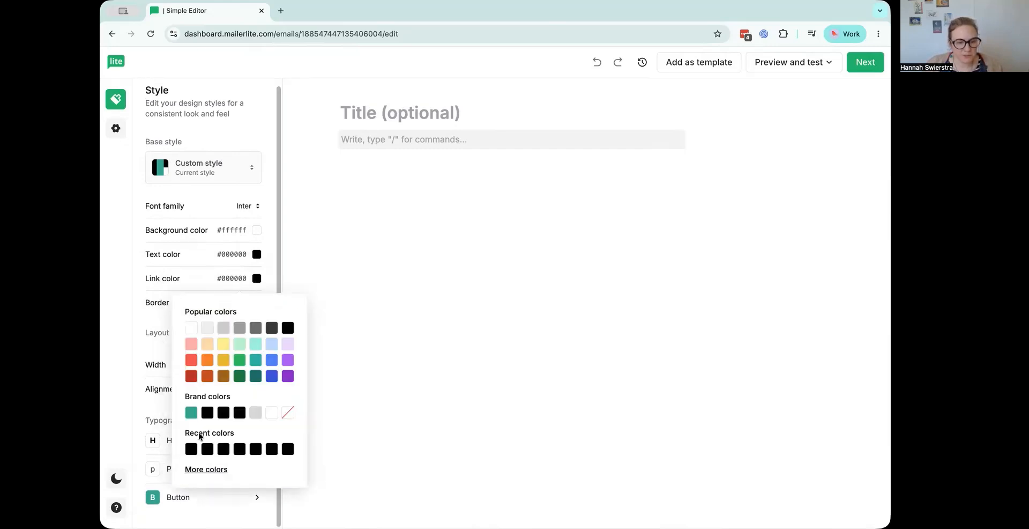
pyautogui.click(191, 417)
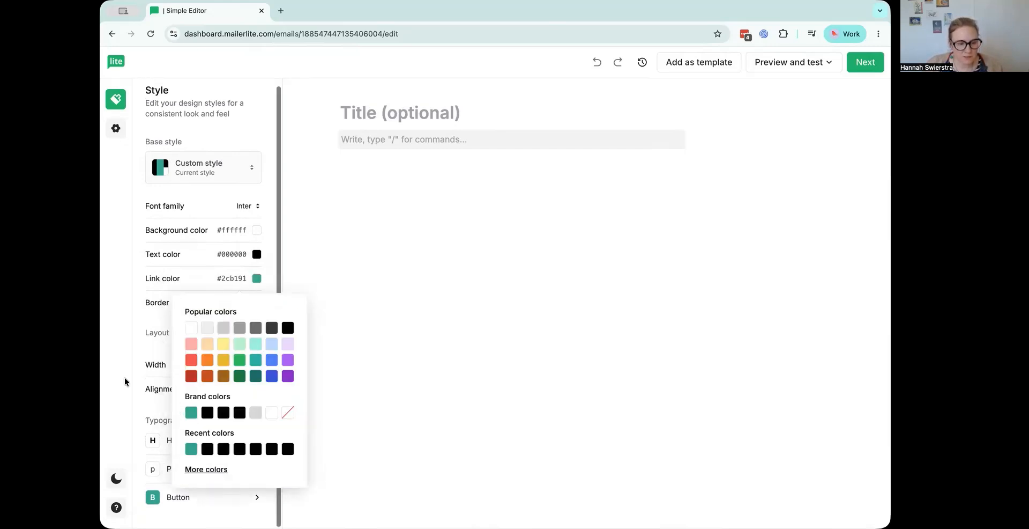
pyautogui.click(135, 358)
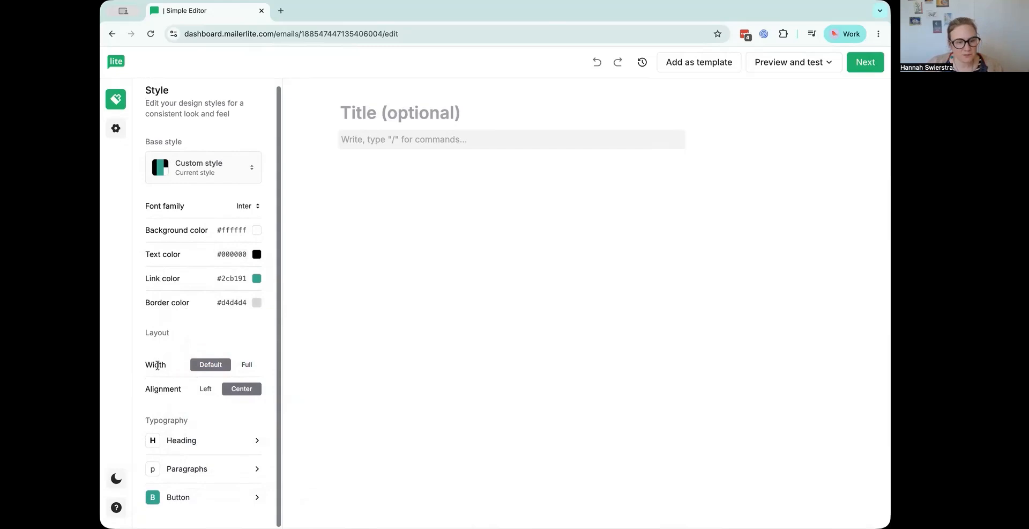
# Try the layout options, settling on Default width and Left alignment, and widen the browser window to show the whole email.
pyautogui.click(246, 366)
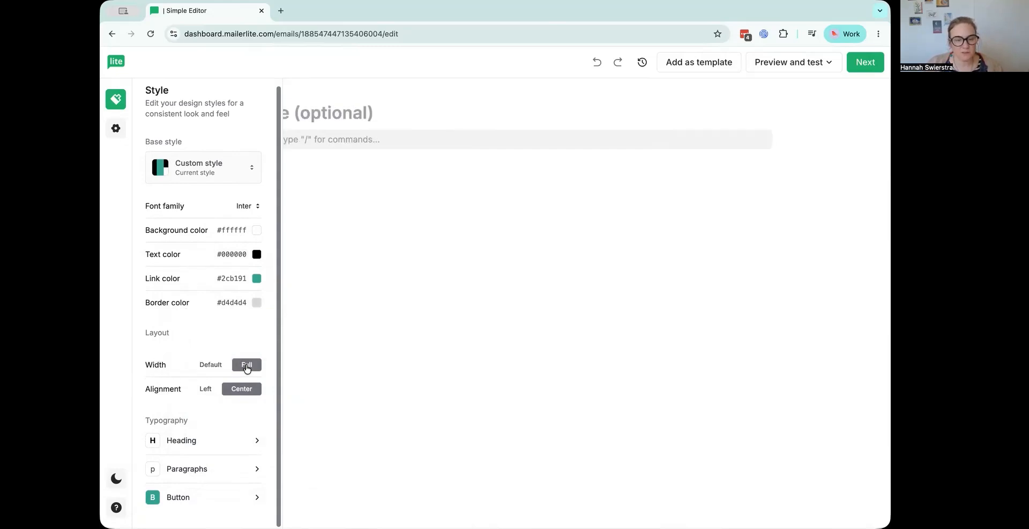
pyautogui.click(209, 364)
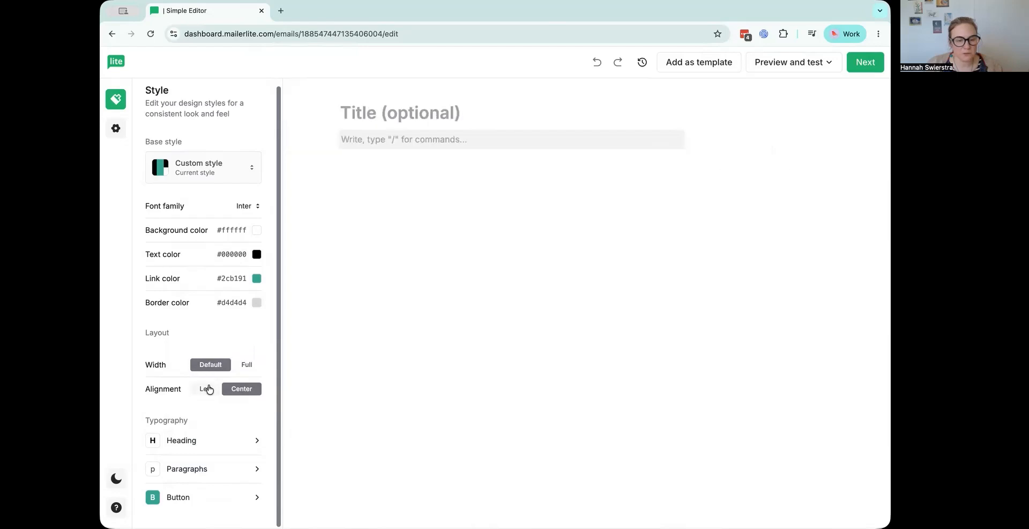
pyautogui.click(206, 395)
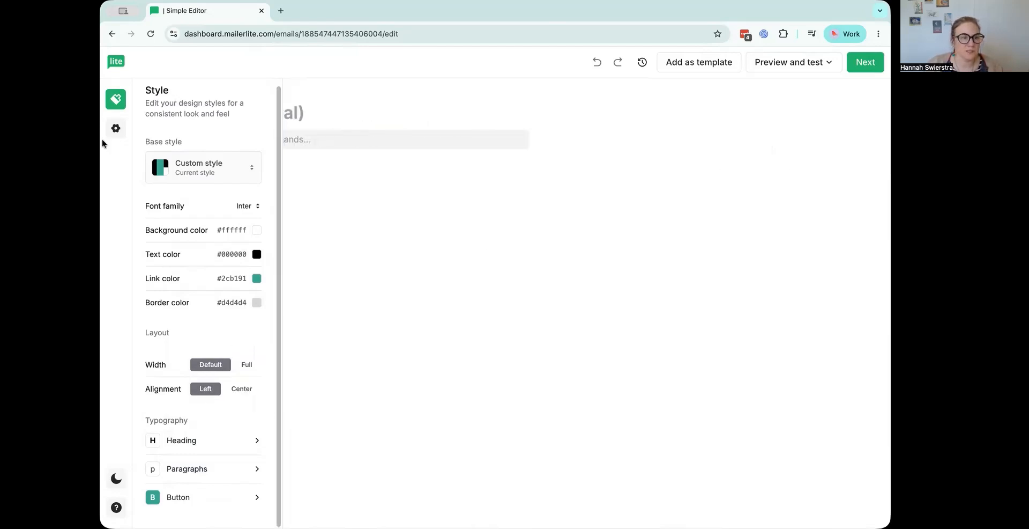
pyautogui.moveTo(101, 102); pyautogui.dragTo(67, 102)
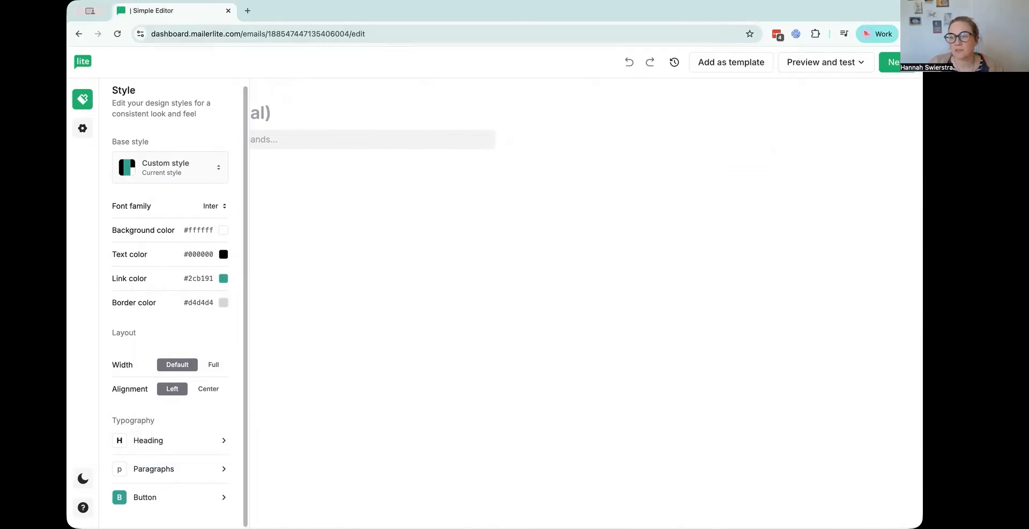
pyautogui.moveTo(922, 134); pyautogui.dragTo(990, 134)
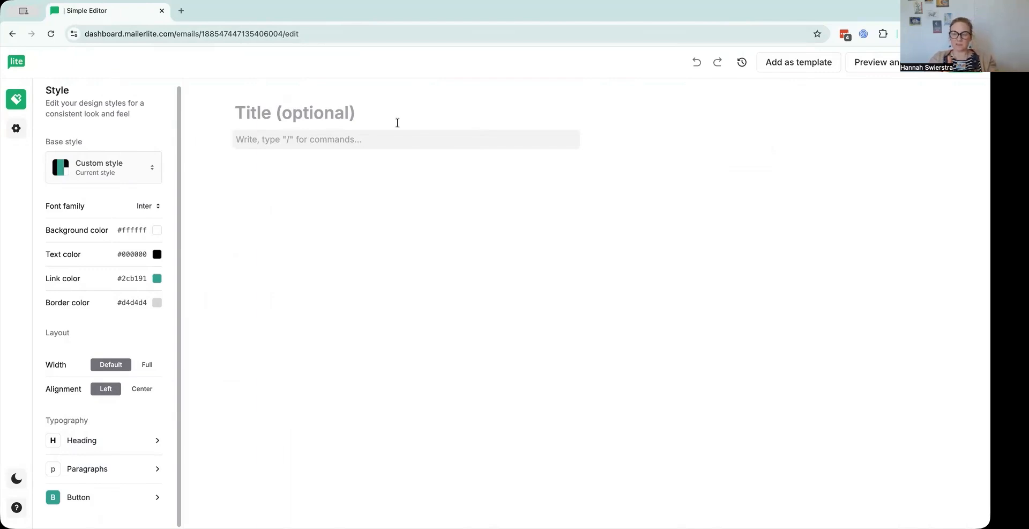
pyautogui.click(142, 391)
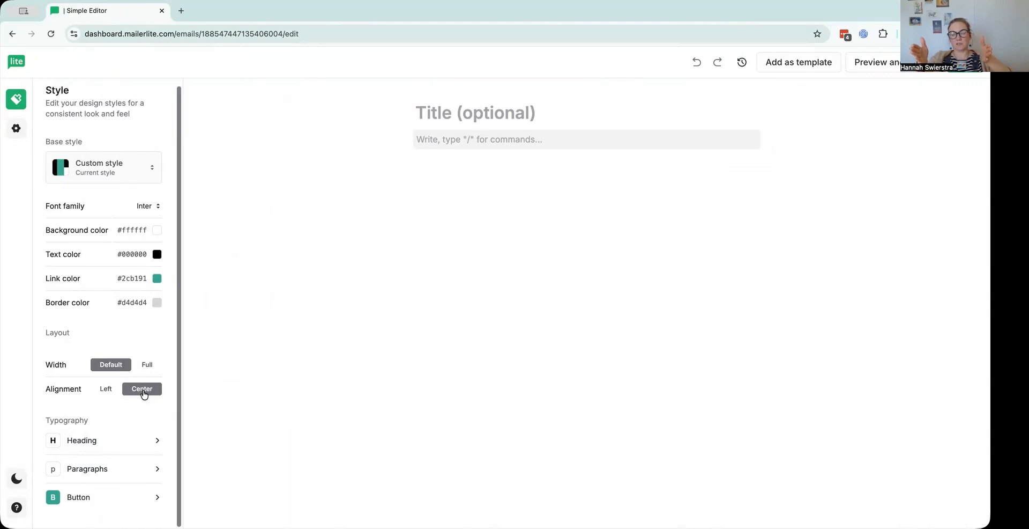
pyautogui.click(100, 394)
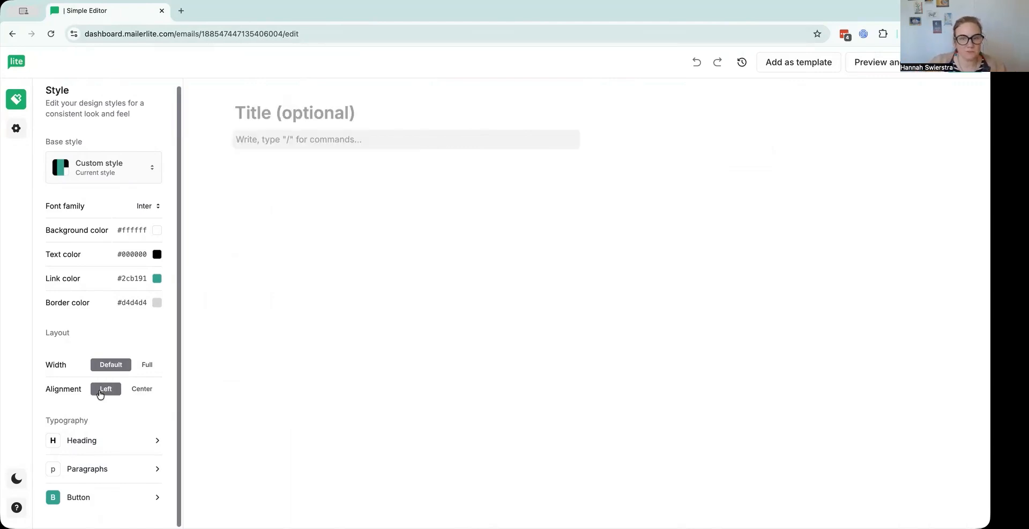
pyautogui.click(261, 112)
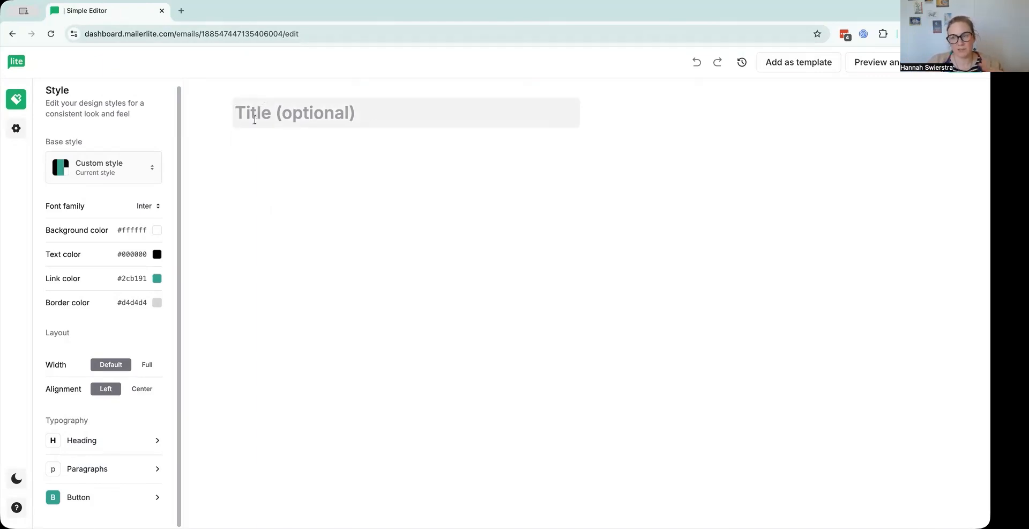
pyautogui.click(276, 155)
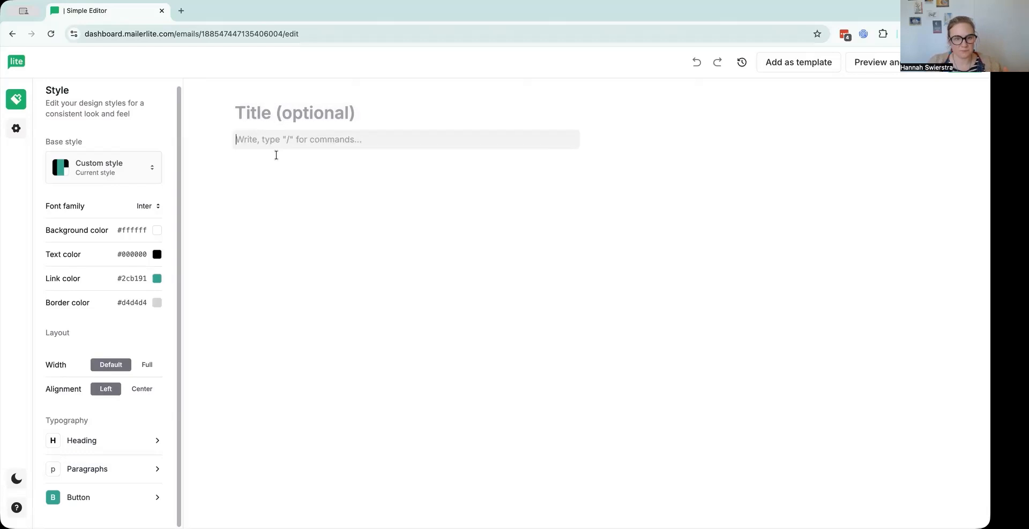
pyautogui.click(249, 114)
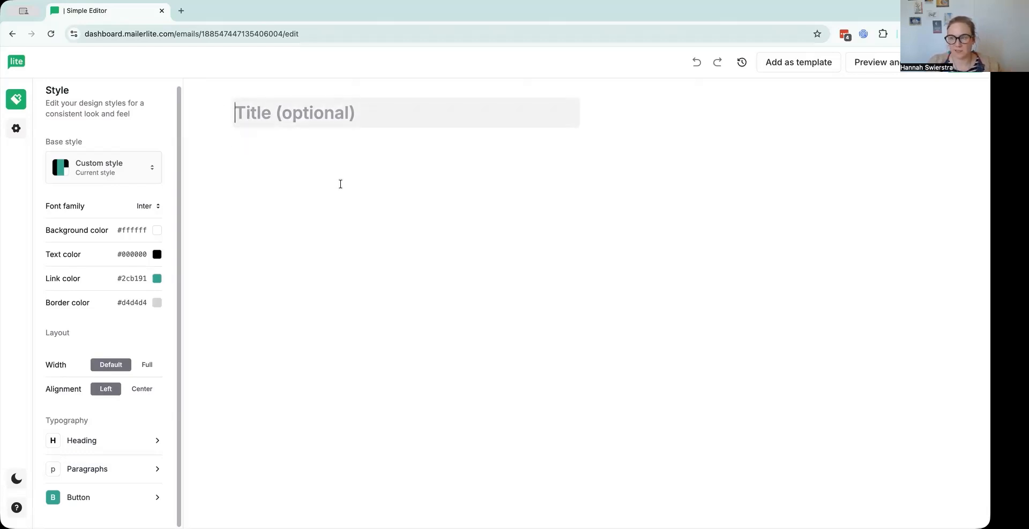
pyautogui.click(299, 153)
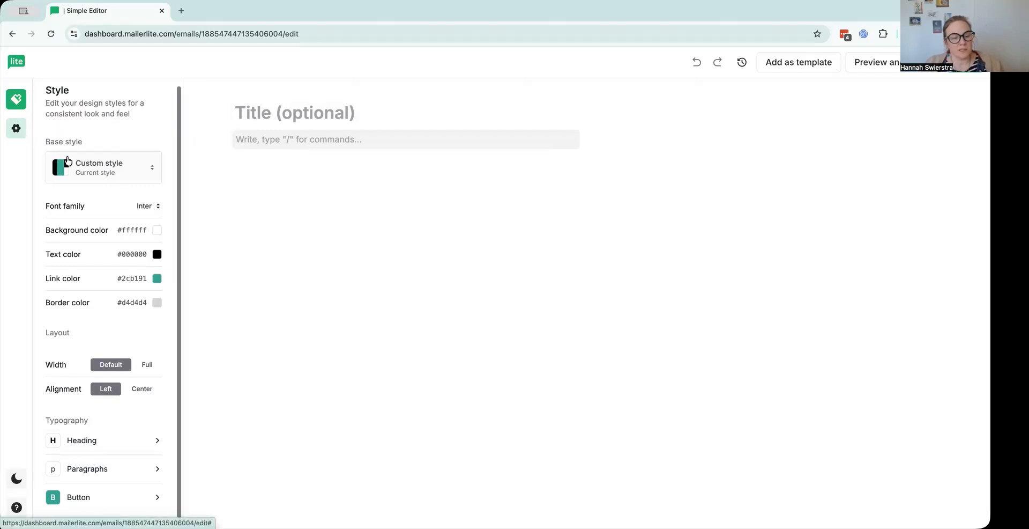
# Show the footer in the editor through the email settings and try selecting its address and sign-up reason text.
pyautogui.click(16, 129)
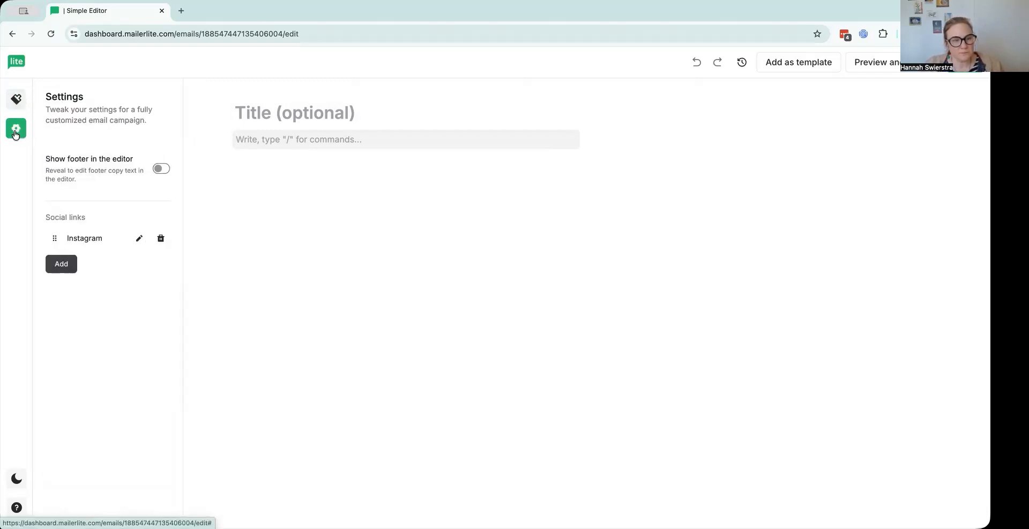
pyautogui.click(160, 170)
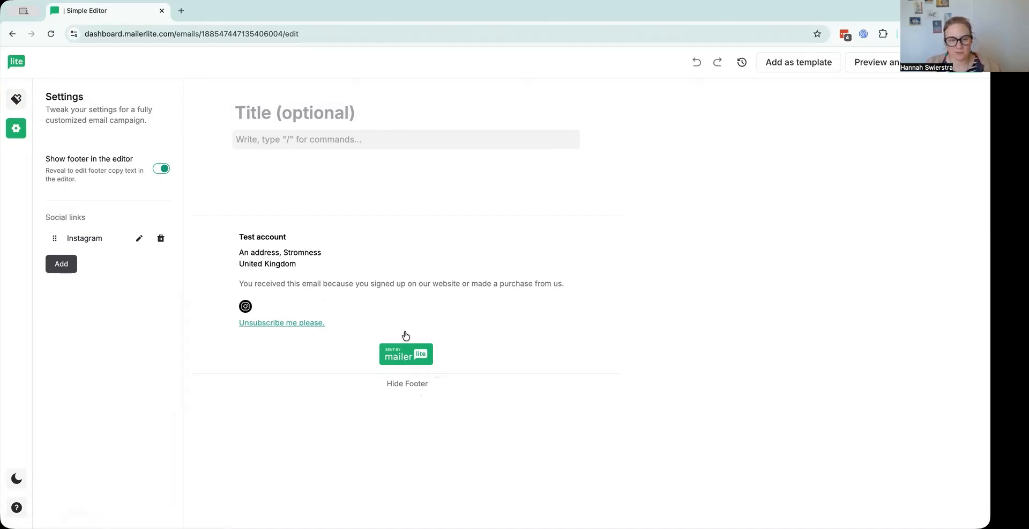
pyautogui.click(322, 254)
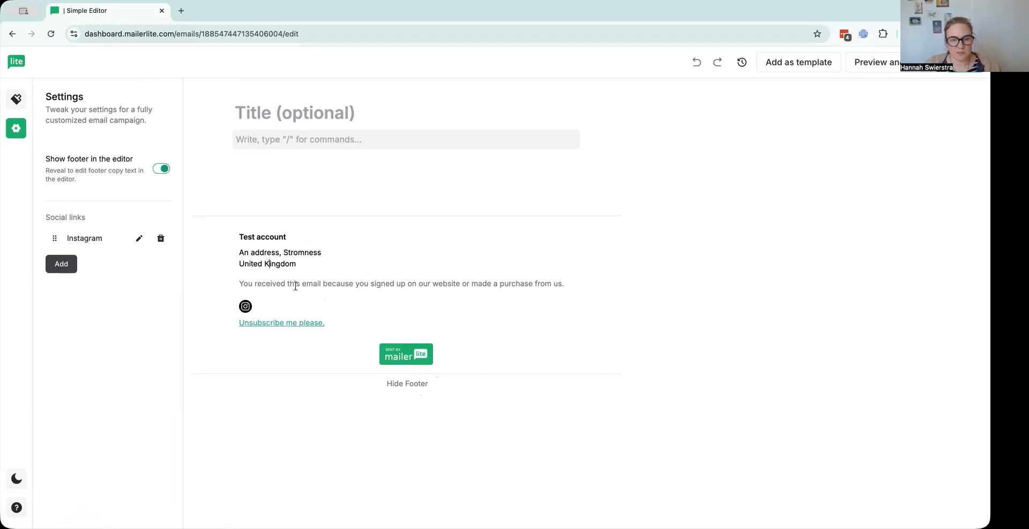
pyautogui.moveTo(294, 283); pyautogui.dragTo(460, 283)
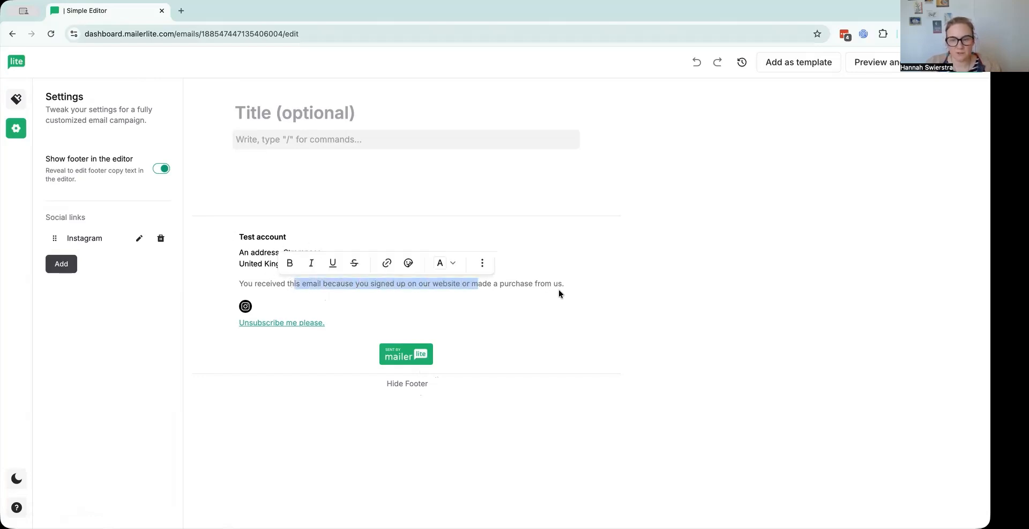
pyautogui.moveTo(562, 283); pyautogui.dragTo(540, 283)
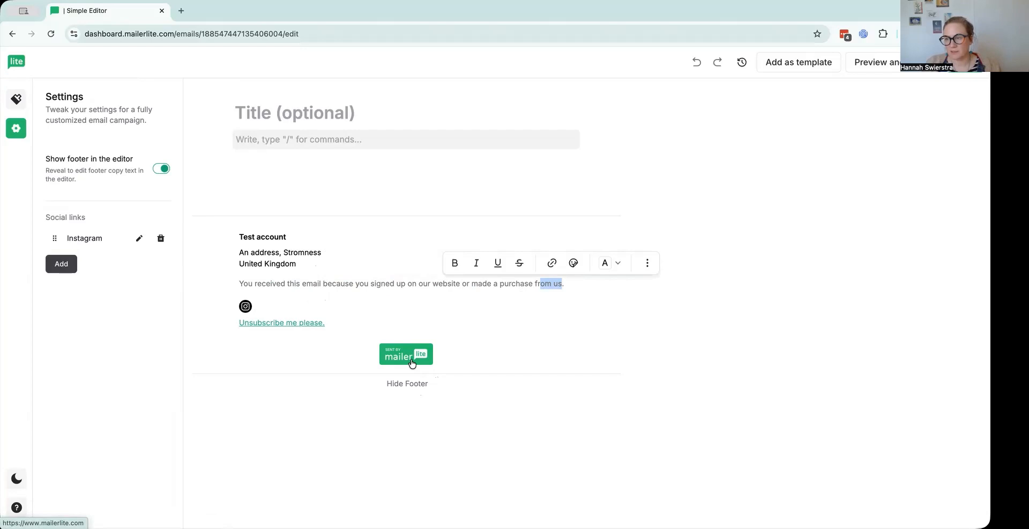
pyautogui.click(321, 178)
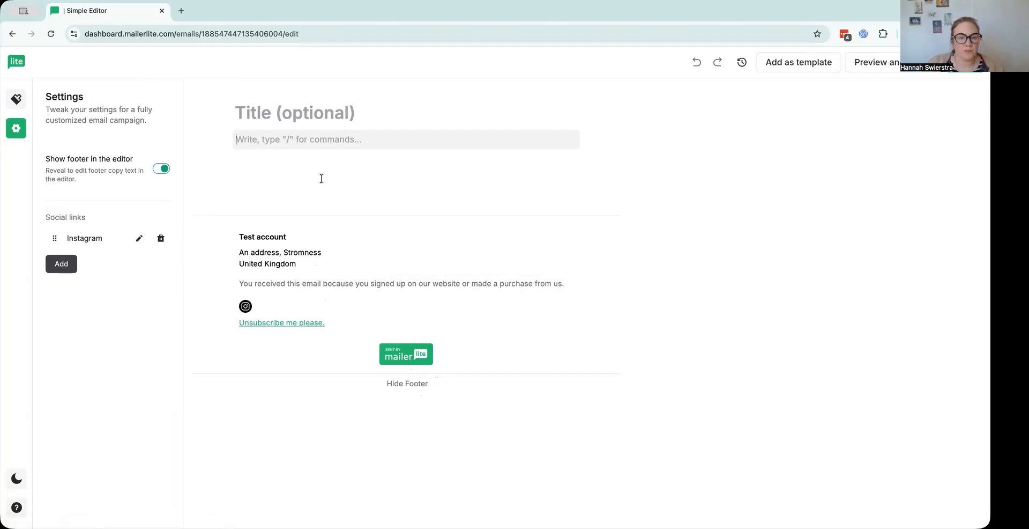
# Return to the style settings and place the cursor in the empty body block below the title.
pyautogui.click(16, 101)
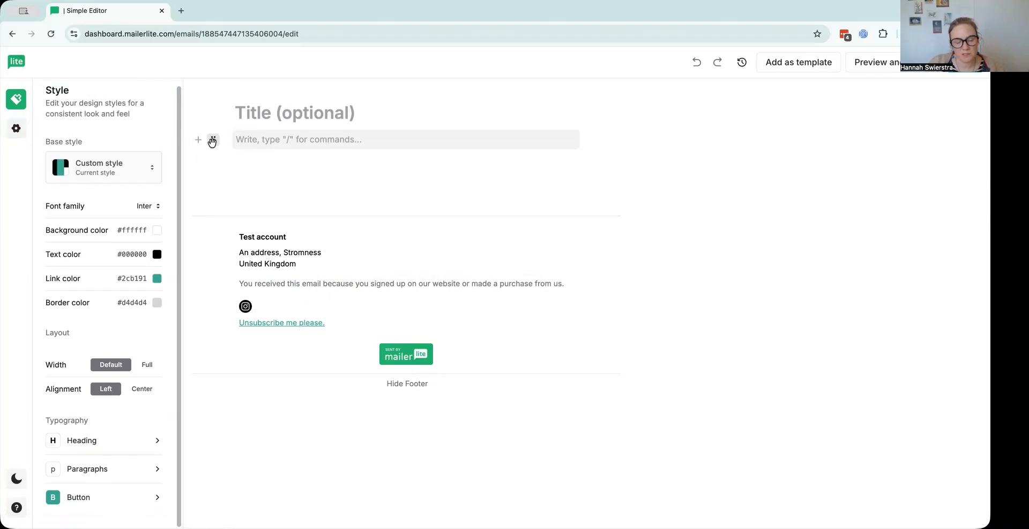
pyautogui.moveTo(212, 141); pyautogui.dragTo(212, 109)
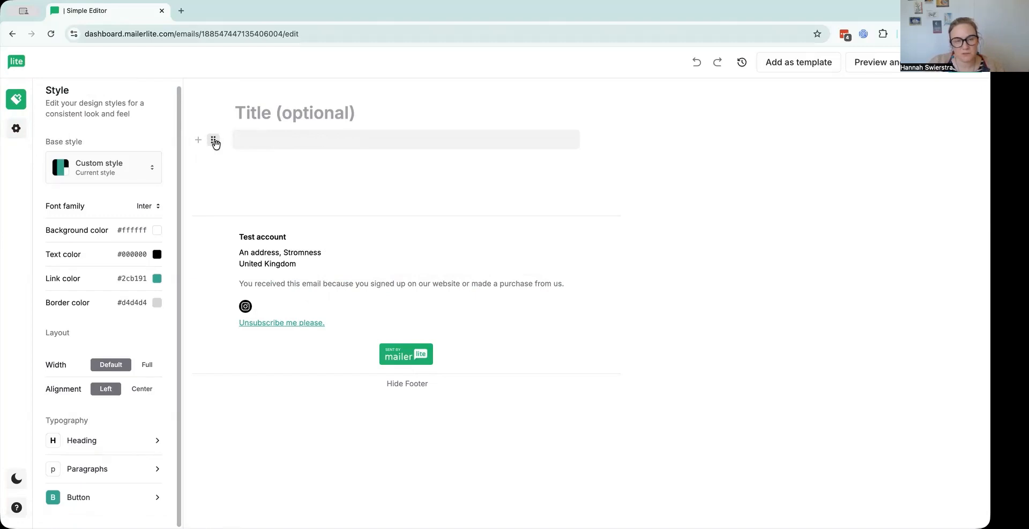
pyautogui.moveTo(214, 142)
pyautogui.mouseDown()
pyautogui.moveTo(219, 113)
pyautogui.moveTo(219, 149)
pyautogui.mouseUp()
pyautogui.click(276, 142)
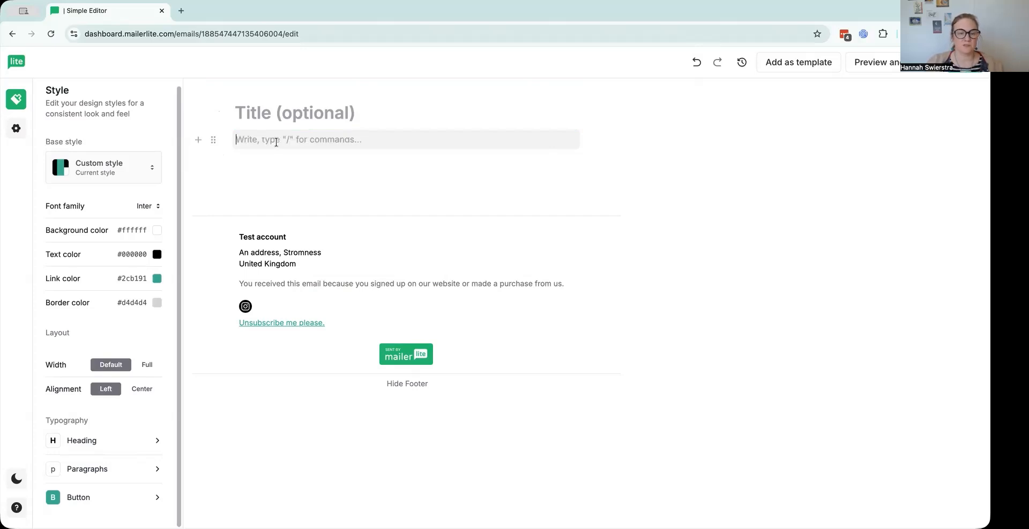
# Write "Hello there" as the greeting line and start a new paragraph below it.
pyautogui.write('He')
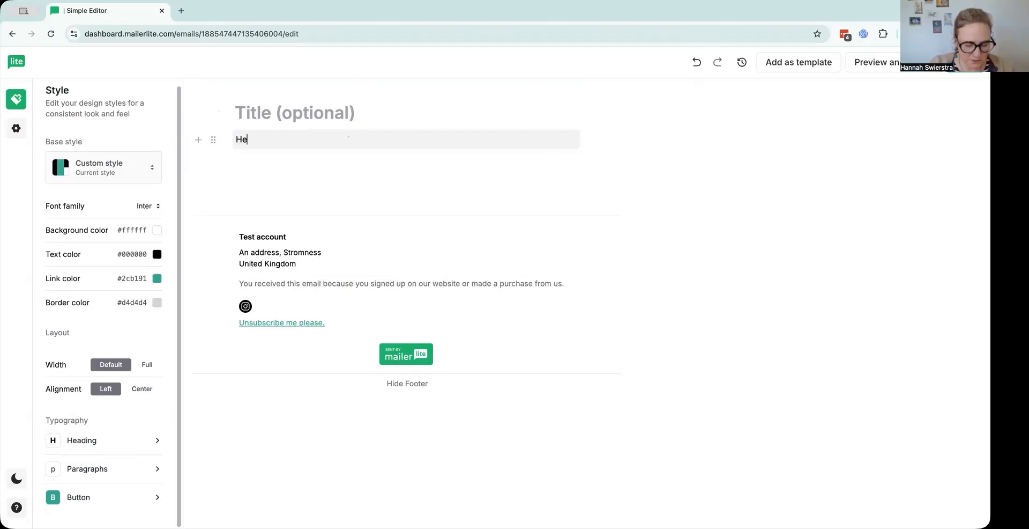
pyautogui.write('llo there')
pyautogui.press('Return')
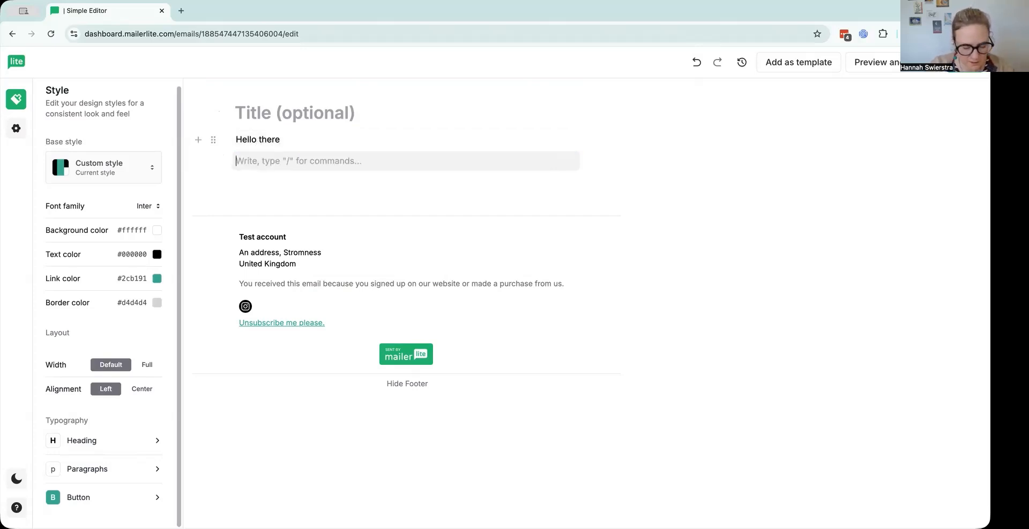
# Write "How are you, I hope the weekend hasn't been too melty." as the second paragraph, with an empty block below it.
pyautogui.write('How')
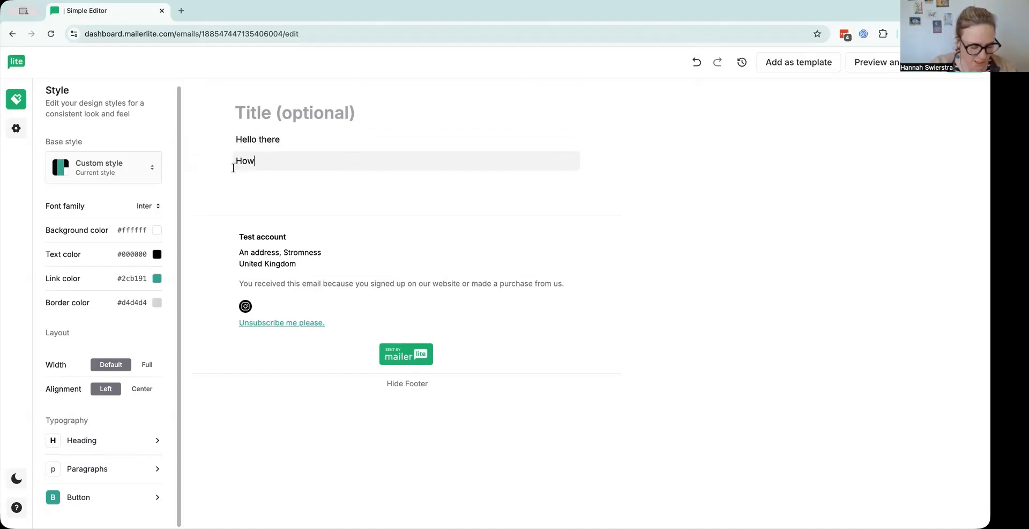
pyautogui.write(' are you, ')
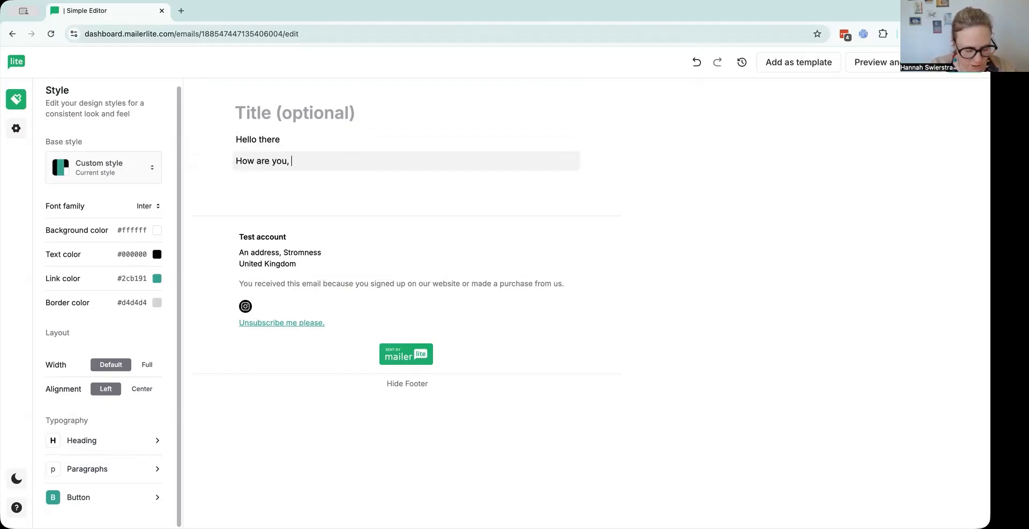
pyautogui.write('I hope the wee')
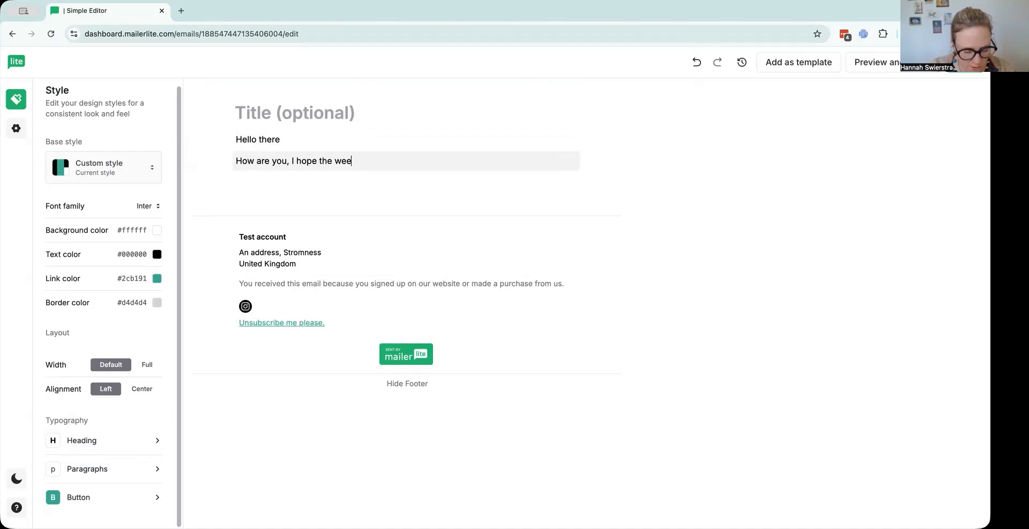
pyautogui.write("kend hasn't been too melty")
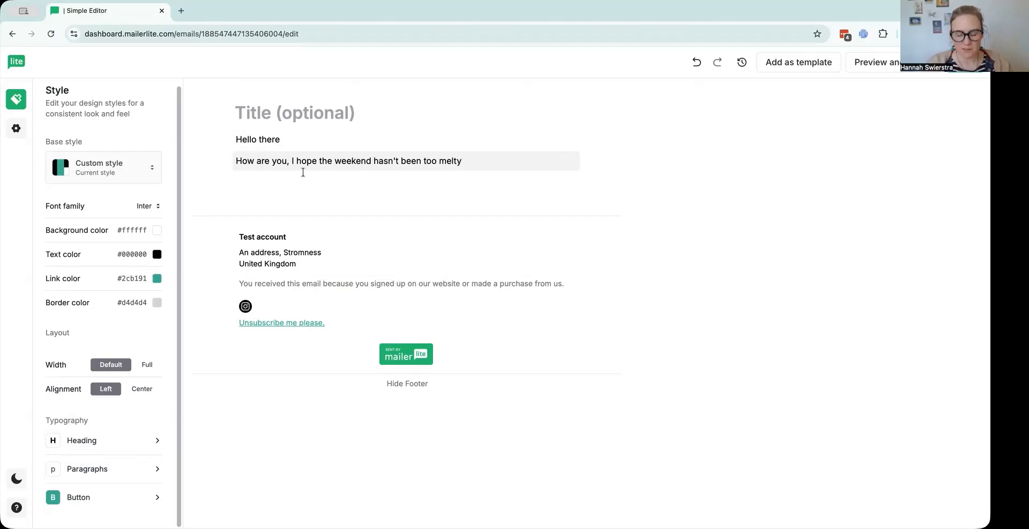
pyautogui.write('.')
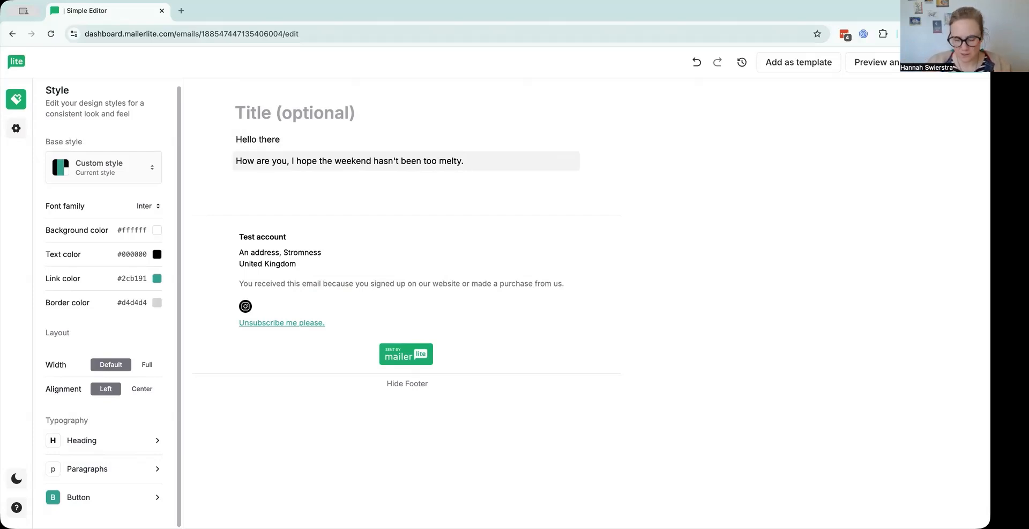
pyautogui.press('Return')
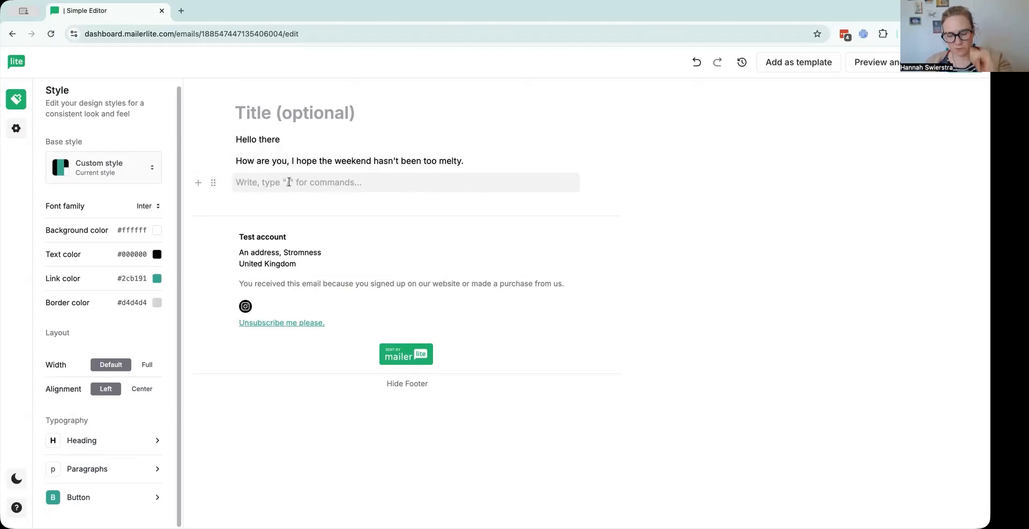
# Try a bulleted list in the empty block and remove it.
pyautogui.write('/')
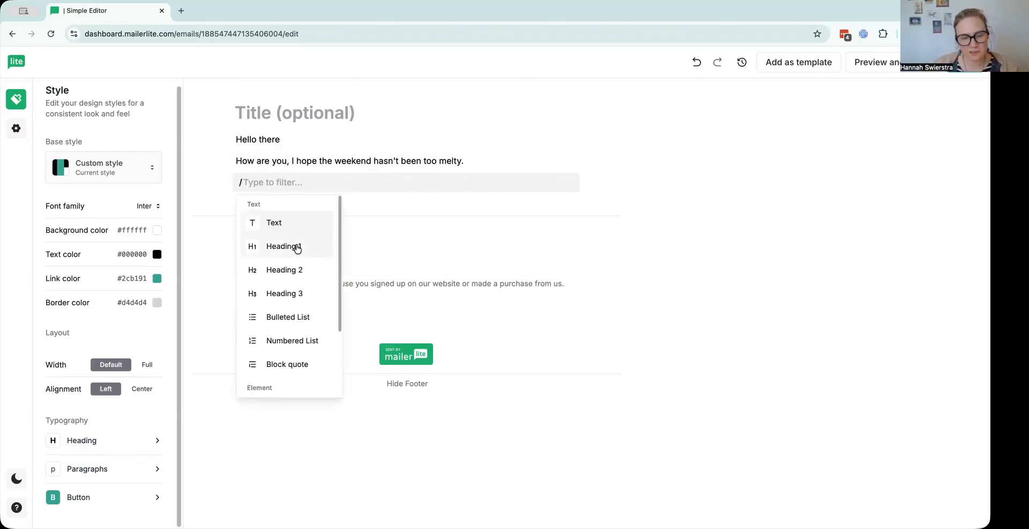
pyautogui.press('Escape')
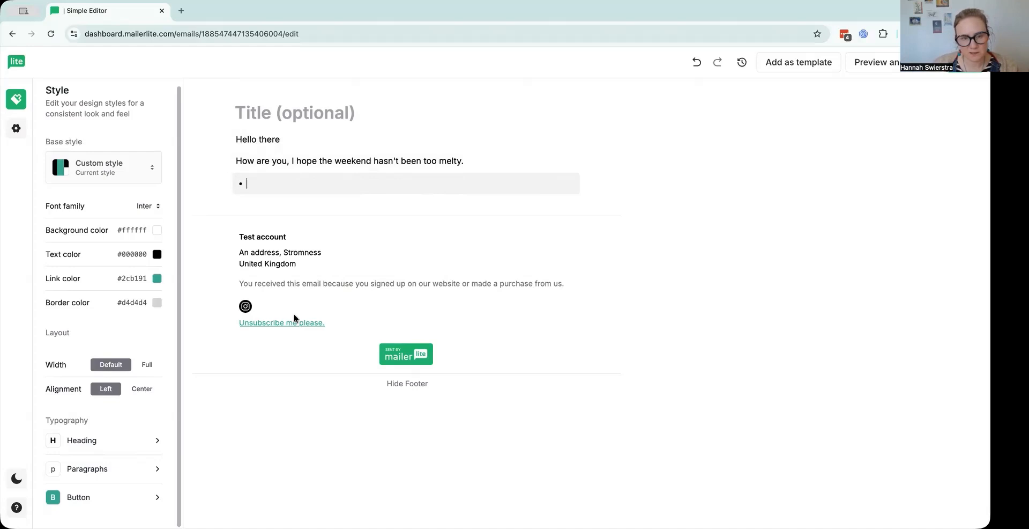
pyautogui.press('BackSpace')
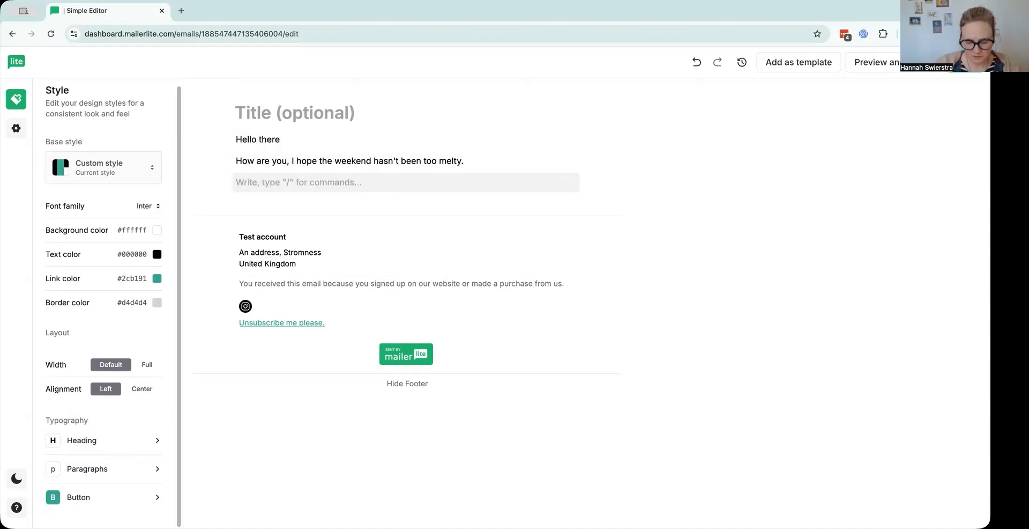
# Try inserting a variable in the empty block below the second paragraph.
pyautogui.write('/')
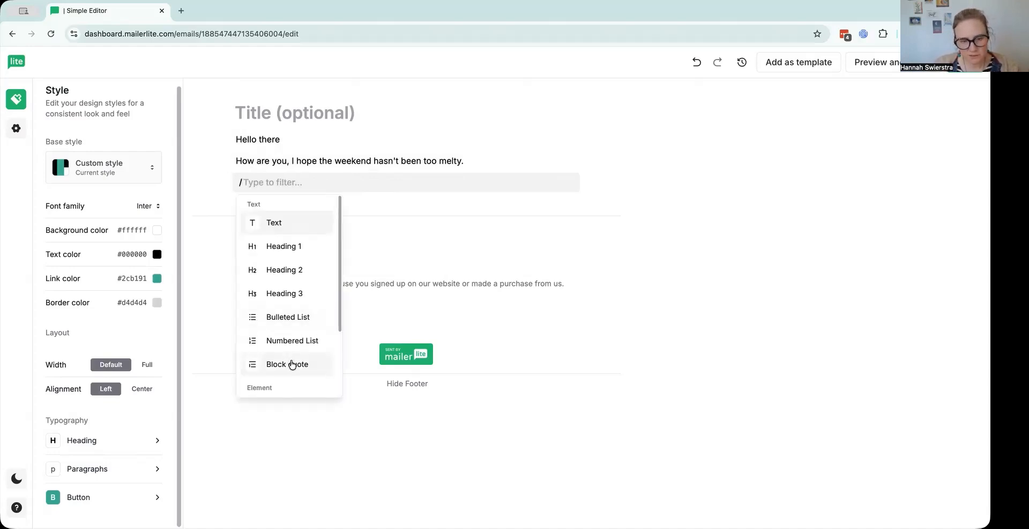
pyautogui.scroll(-2, 291, 364)
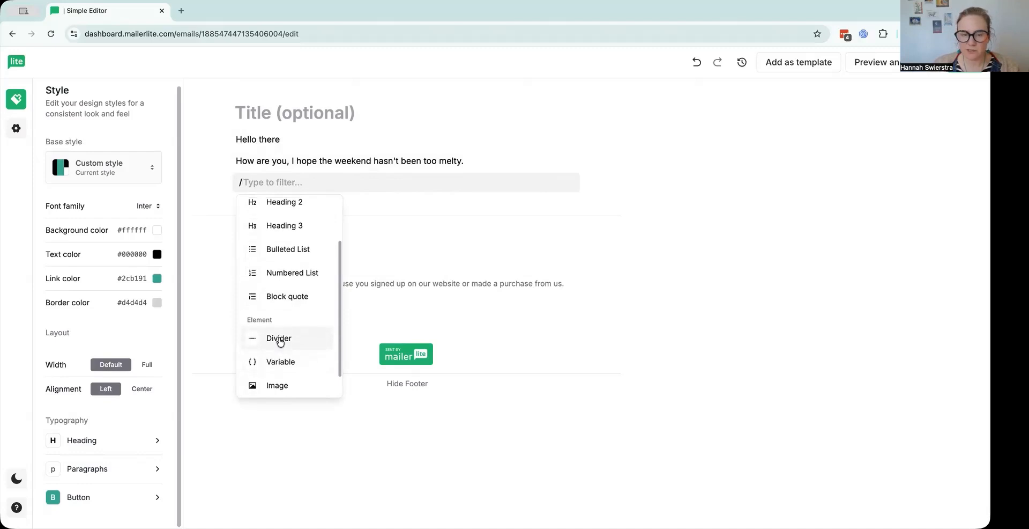
pyautogui.scroll(-1, 280, 341)
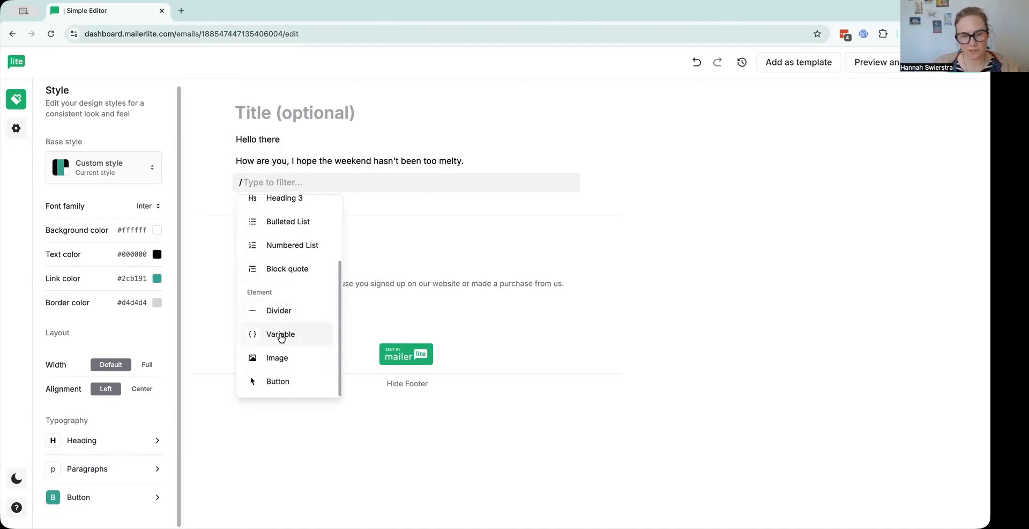
pyautogui.click(280, 335)
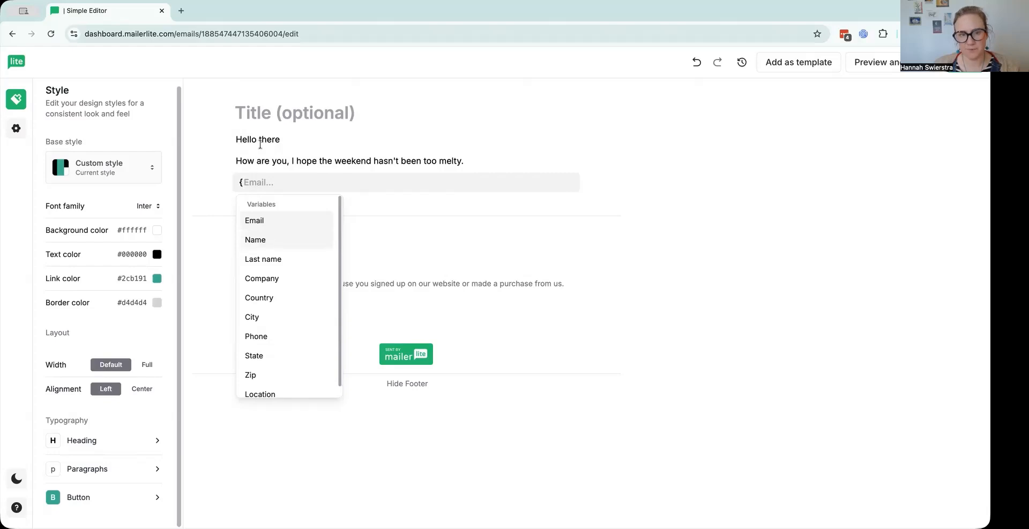
# Replace the word "there" in the greeting with the Name variable.
pyautogui.click(267, 139)
pyautogui.moveTo(258, 139); pyautogui.dragTo(317, 136)
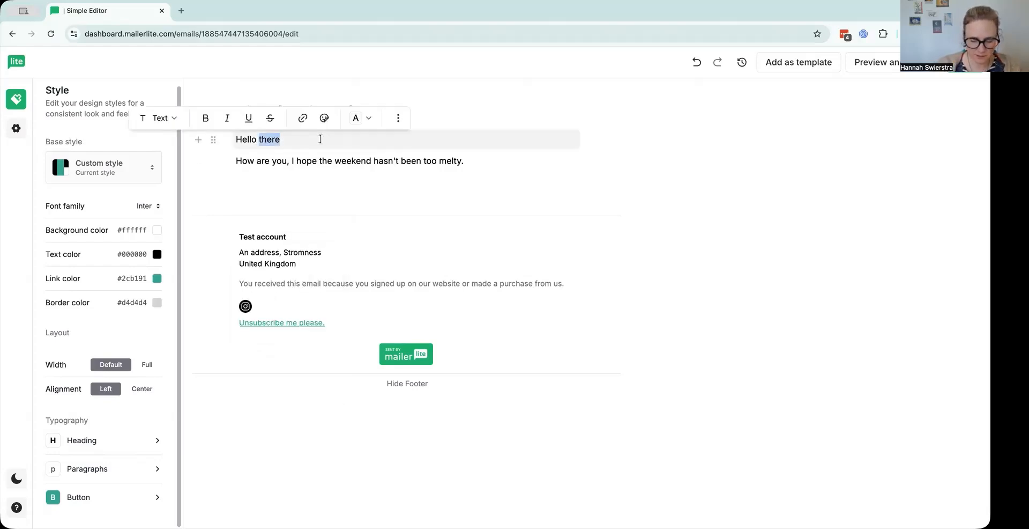
pyautogui.press('BackSpace')
pyautogui.write('/')
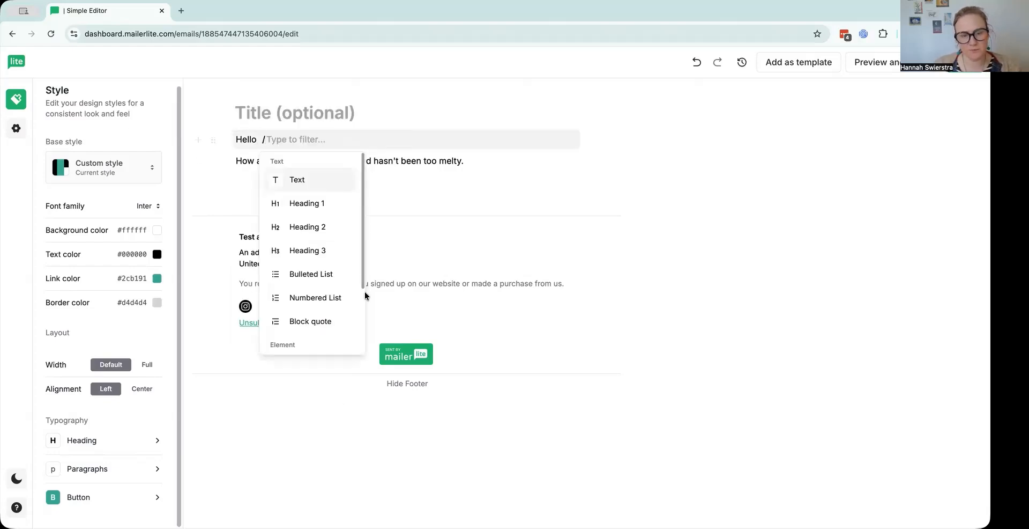
pyautogui.scroll(-3, 316, 306)
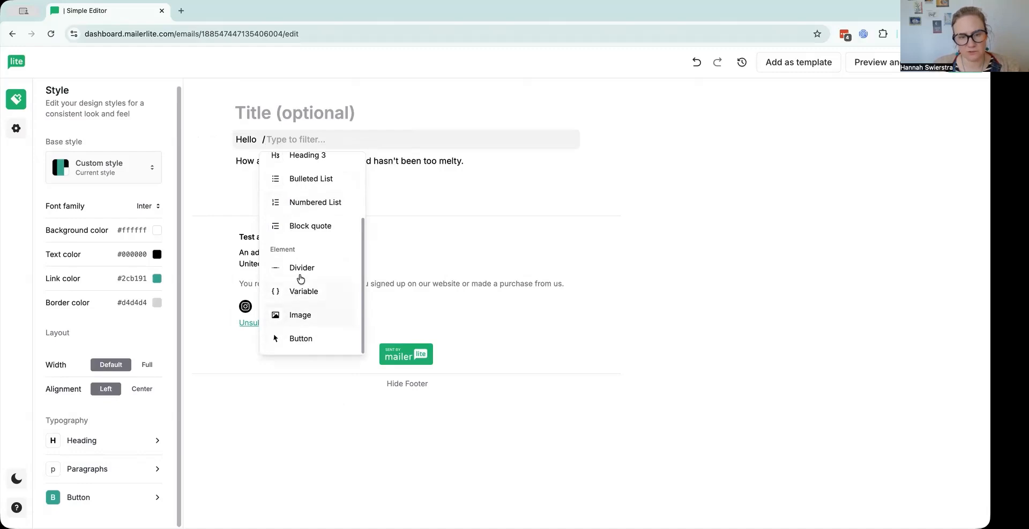
pyautogui.click(301, 292)
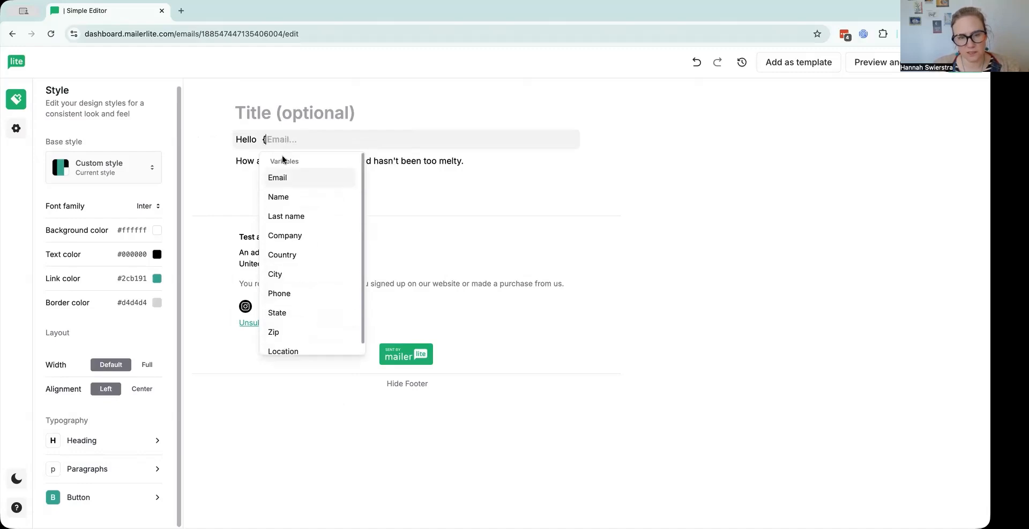
pyautogui.click(281, 199)
# Insert an image block below the second paragraph and upload the sunset photo into it.
pyautogui.click(260, 178)
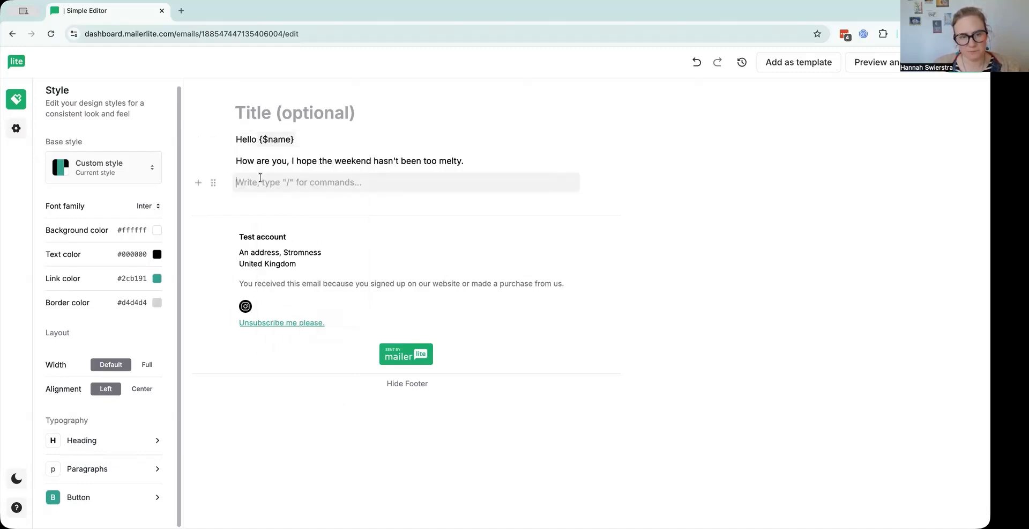
pyautogui.write('/')
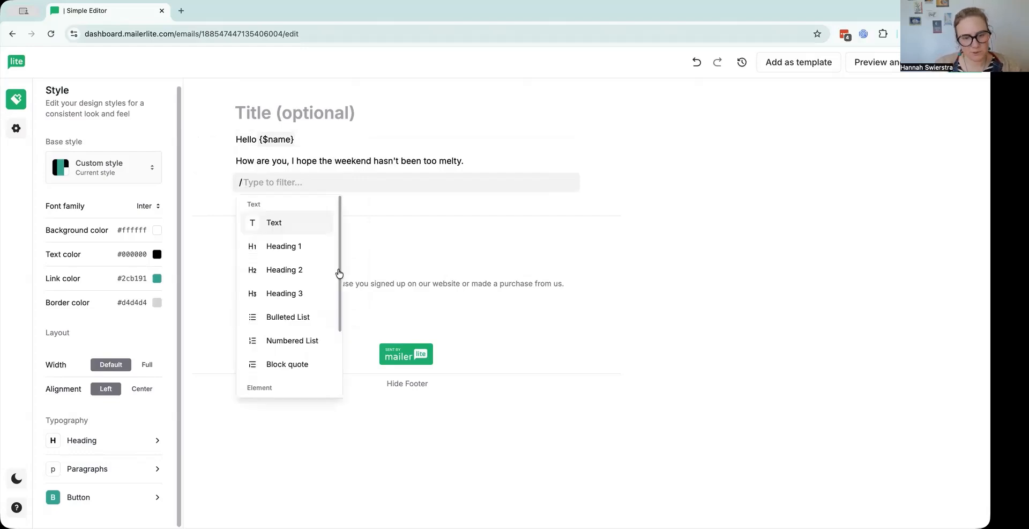
pyautogui.scroll(-3, 289, 309)
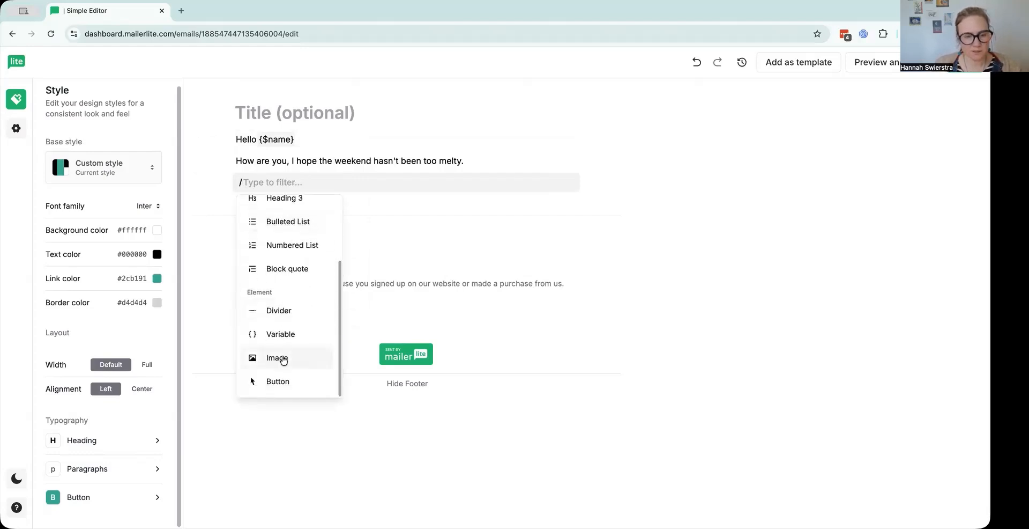
pyautogui.click(284, 357)
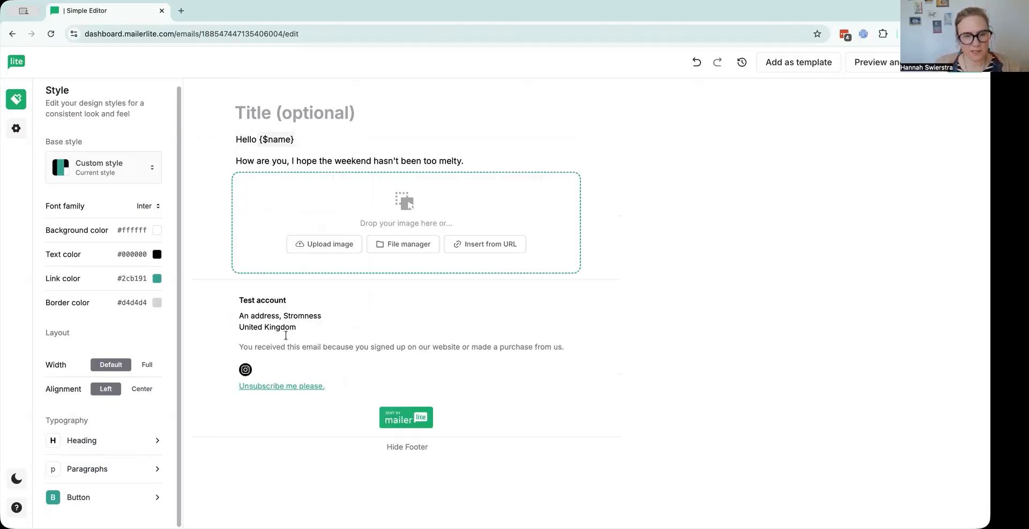
pyautogui.click(325, 250)
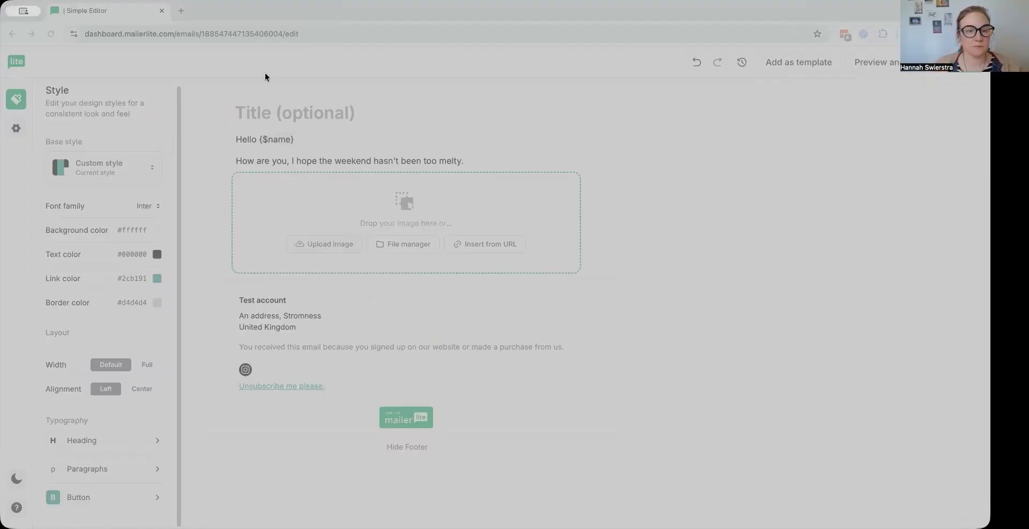
pyautogui.doubleClick(265, 103)
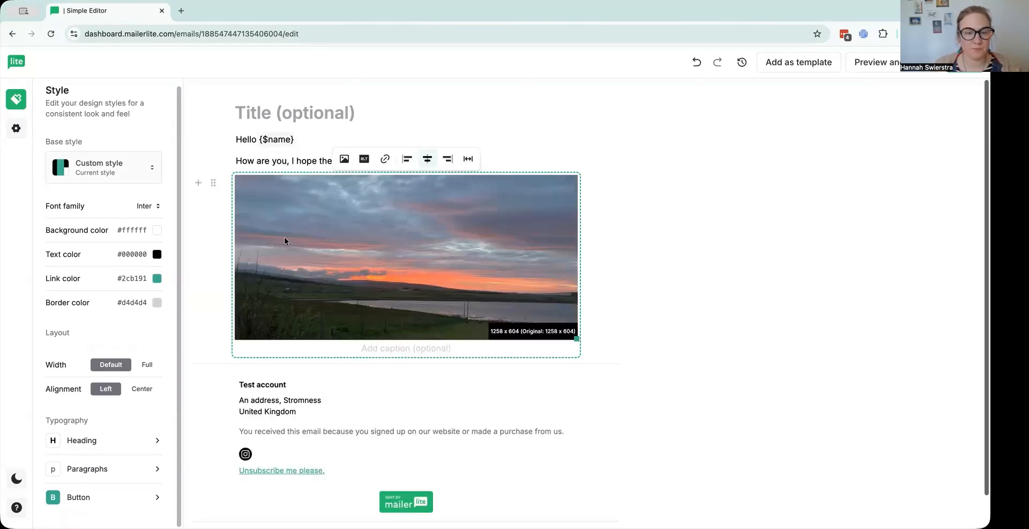
# Add an empty text block below the sunset image, dismissing the list of block types.
pyautogui.click(585, 342)
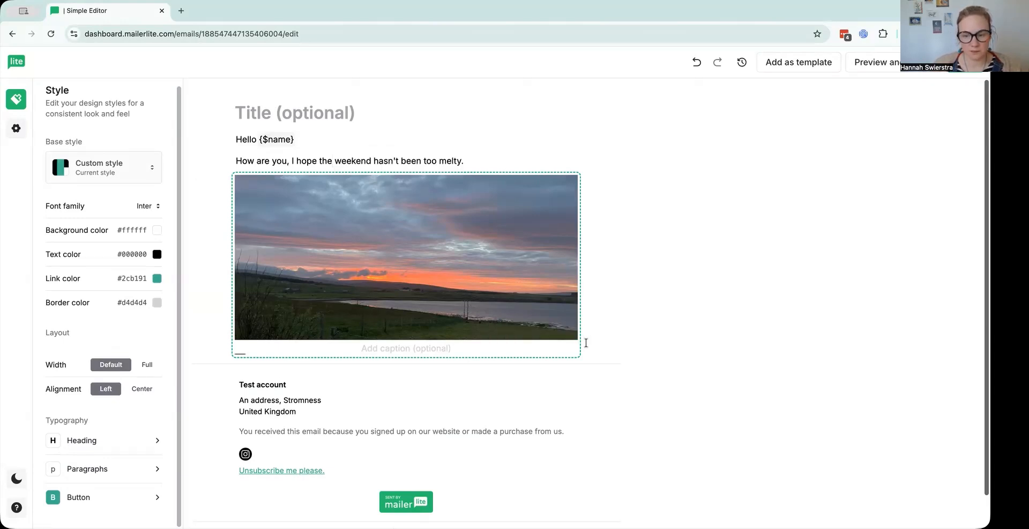
pyautogui.press('Return')
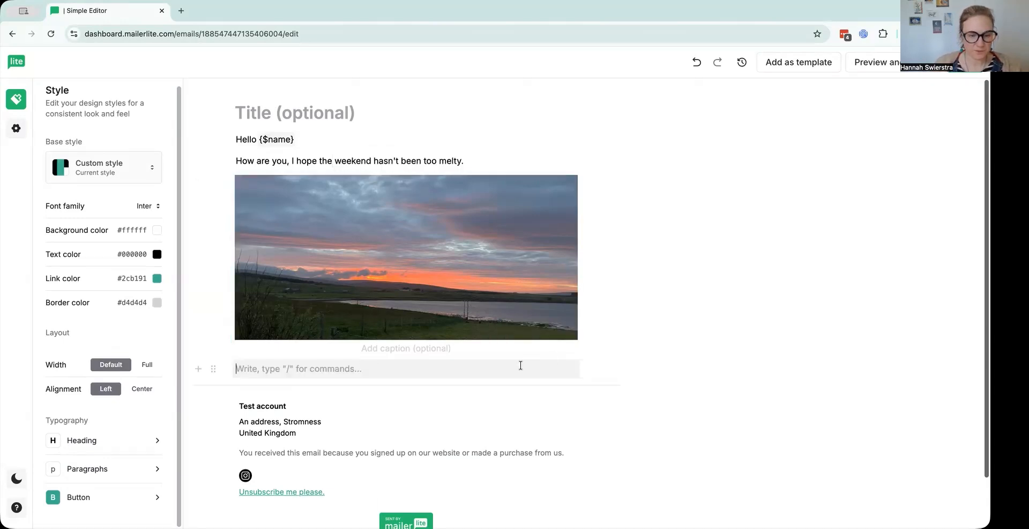
pyautogui.click(198, 369)
pyautogui.scroll(-3, 306, 262)
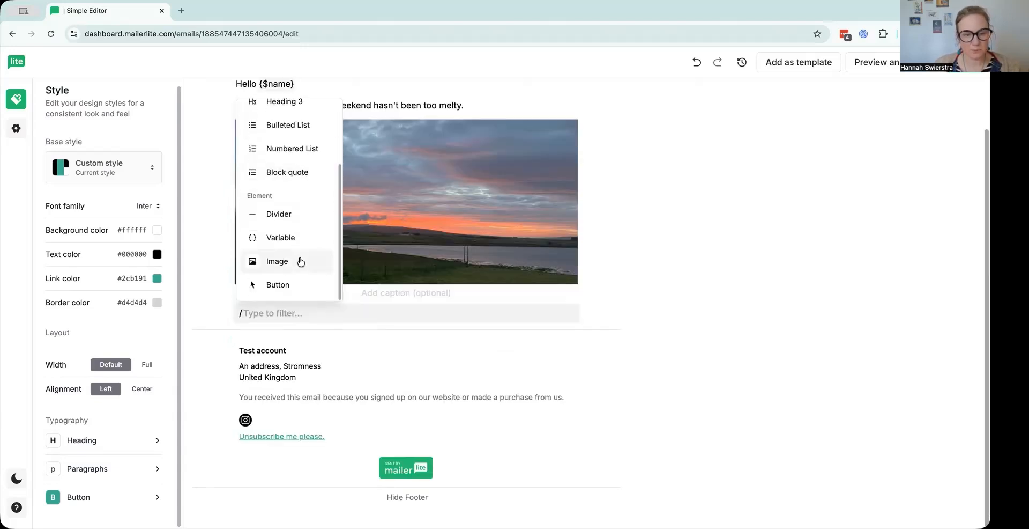
pyautogui.press('BackSpace')
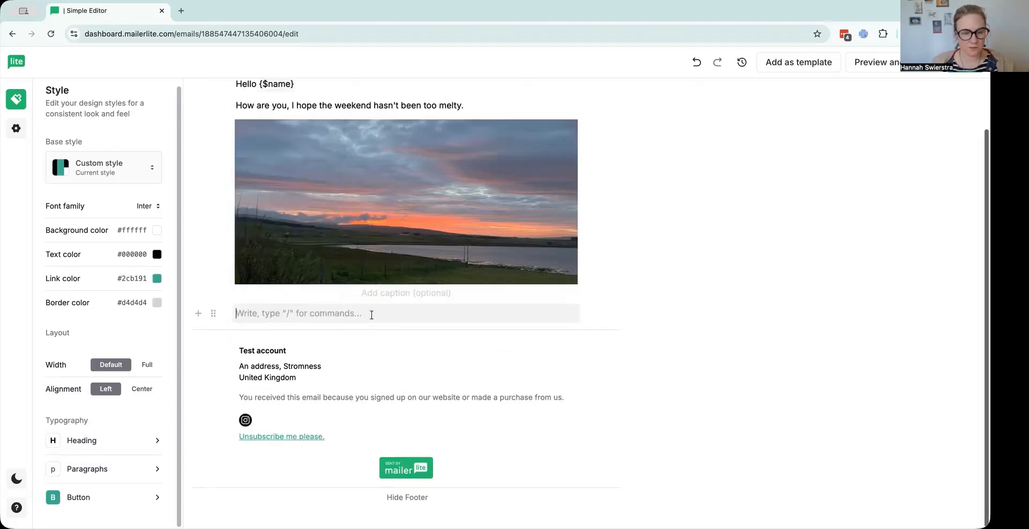
# Write "Write some more words. That is a really beautiful sunset, can you believe this photo was taken at 10.15pm?" below the image.
pyautogui.write('Write some more words that is really beautiful')
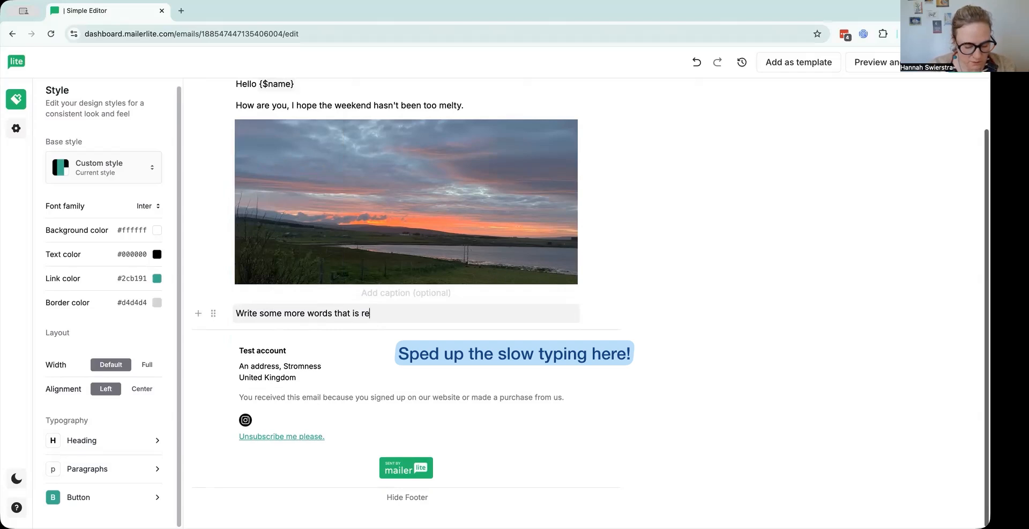
pyautogui.click(336, 312)
pyautogui.press('BackSpace')
pyautogui.press('BackSpace')
pyautogui.write('. T')
pyautogui.click(364, 312)
pyautogui.write('a')
pyautogui.click(435, 322)
pyautogui.write('sunset, can you believe this photo was taken at 10.15pm?')
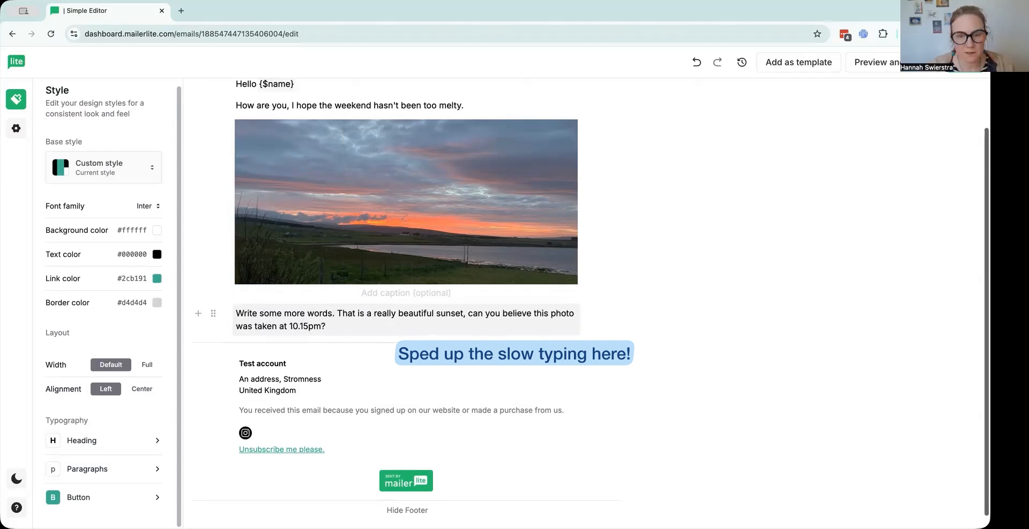
pyautogui.press('Return')
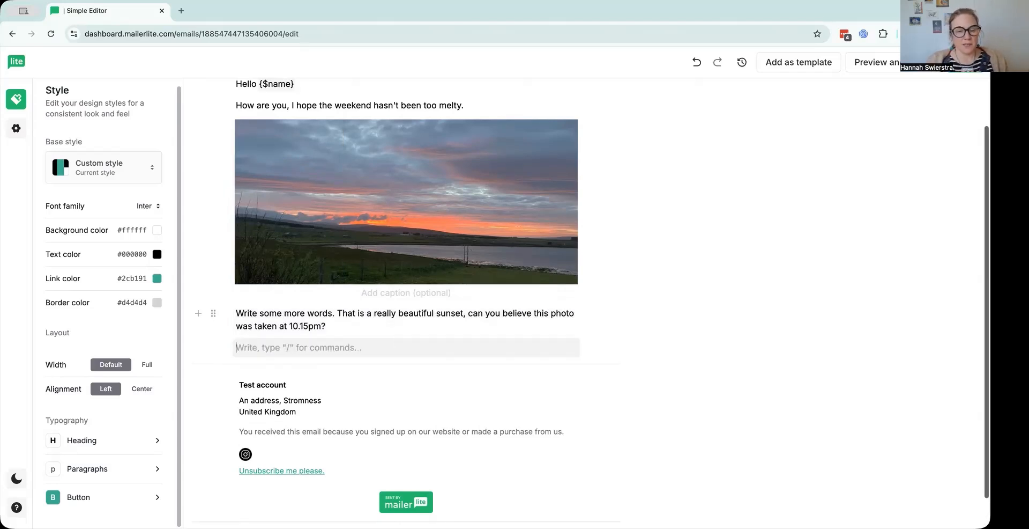
# Insert a button in the empty block below the sunset paragraph.
pyautogui.click(283, 347)
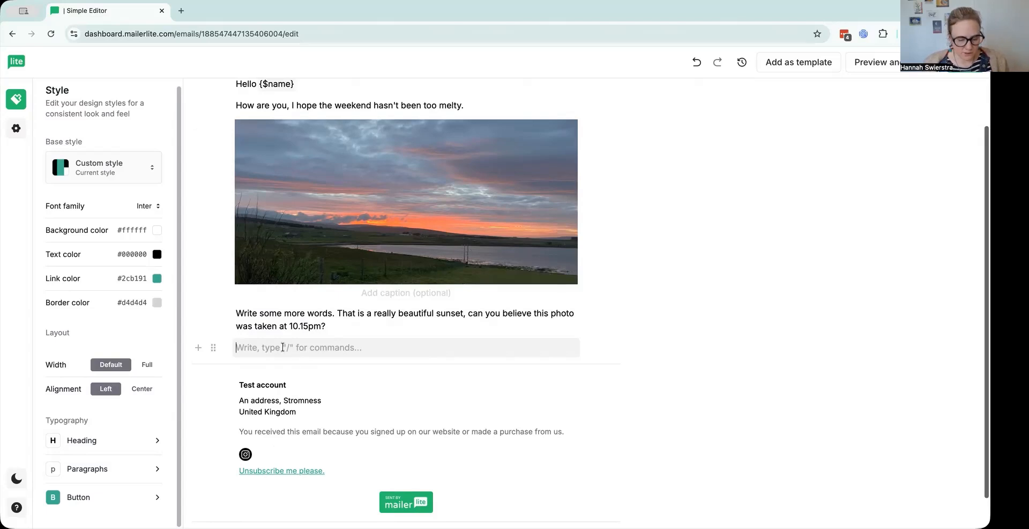
pyautogui.write('/')
pyautogui.scroll(-3, 284, 311)
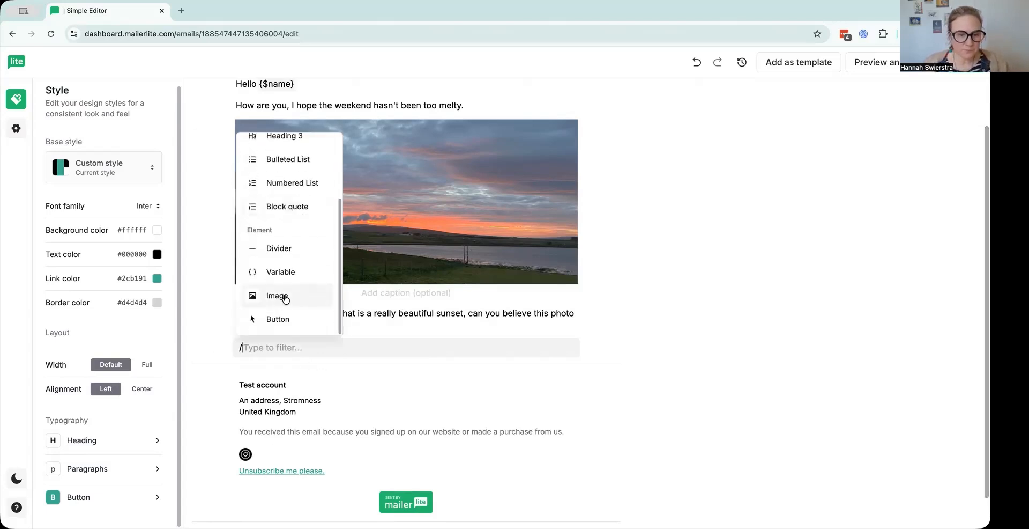
pyautogui.click(283, 318)
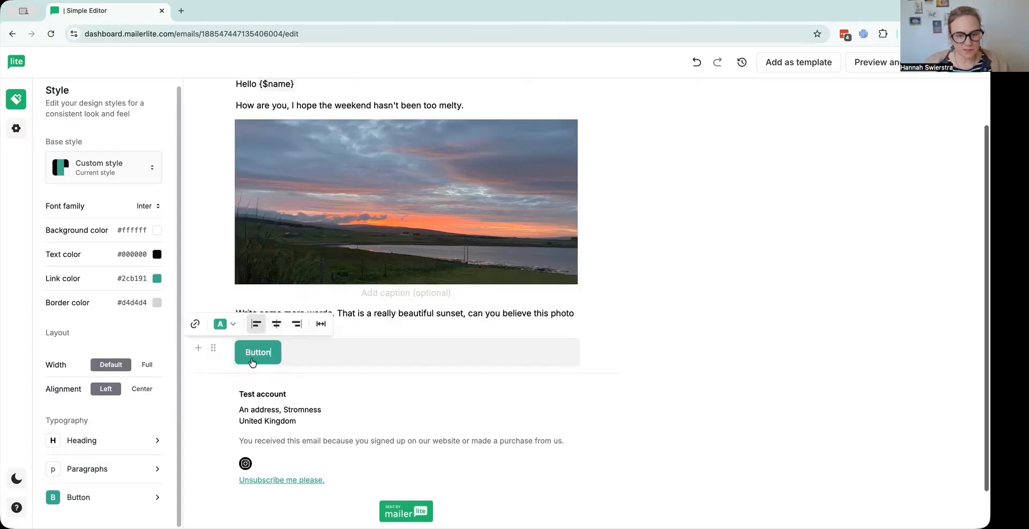
# Try a blue background in the global button style, then set it to dark red #b91c1c from the popular colours.
pyautogui.click(91, 502)
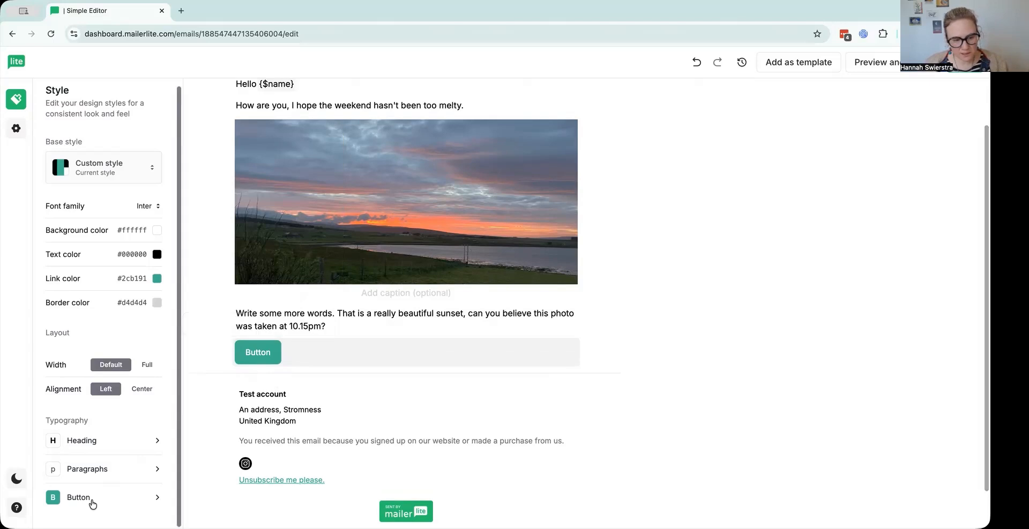
pyautogui.click(165, 297)
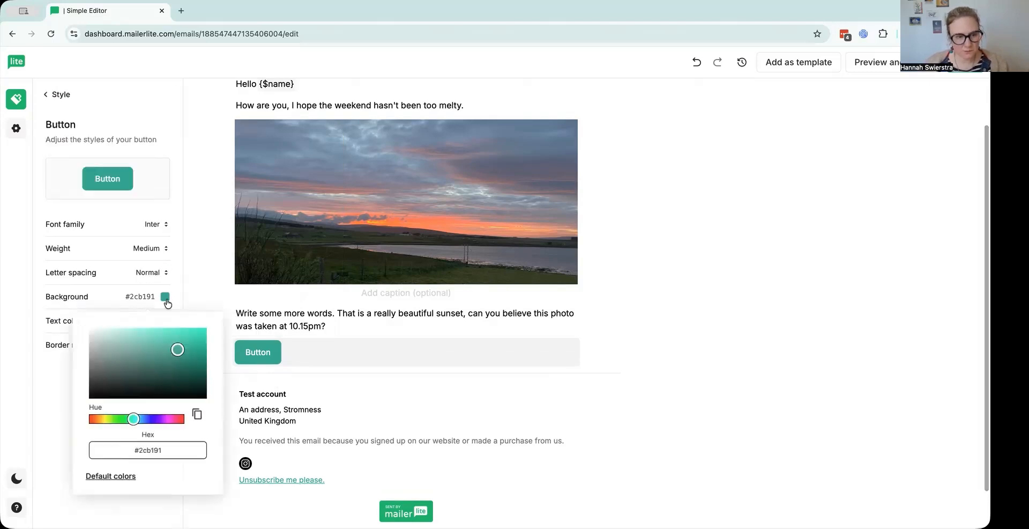
pyautogui.click(127, 476)
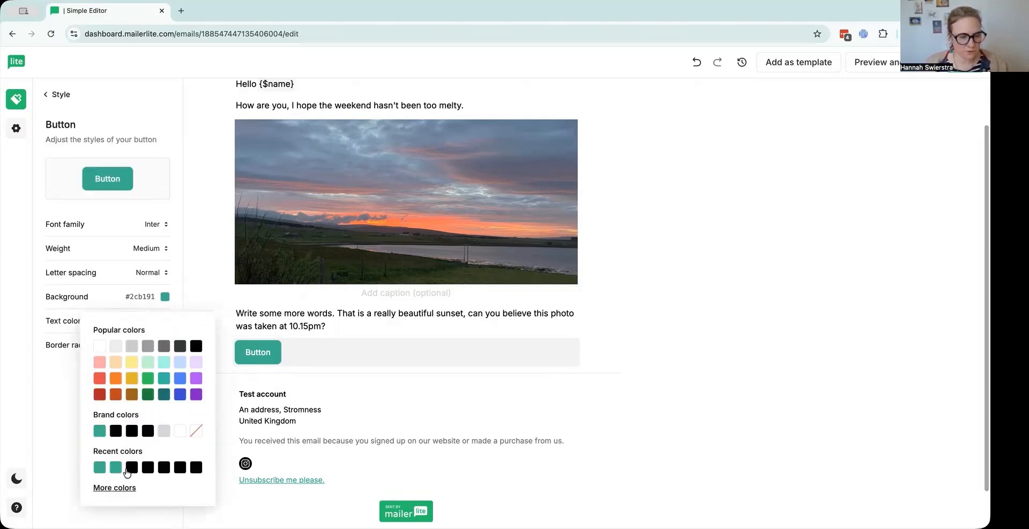
pyautogui.click(180, 394)
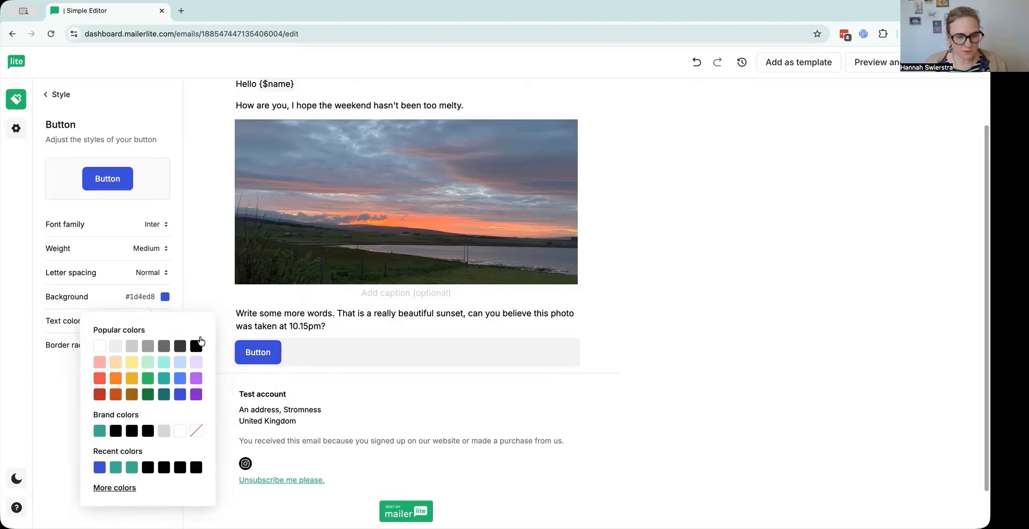
pyautogui.click(99, 395)
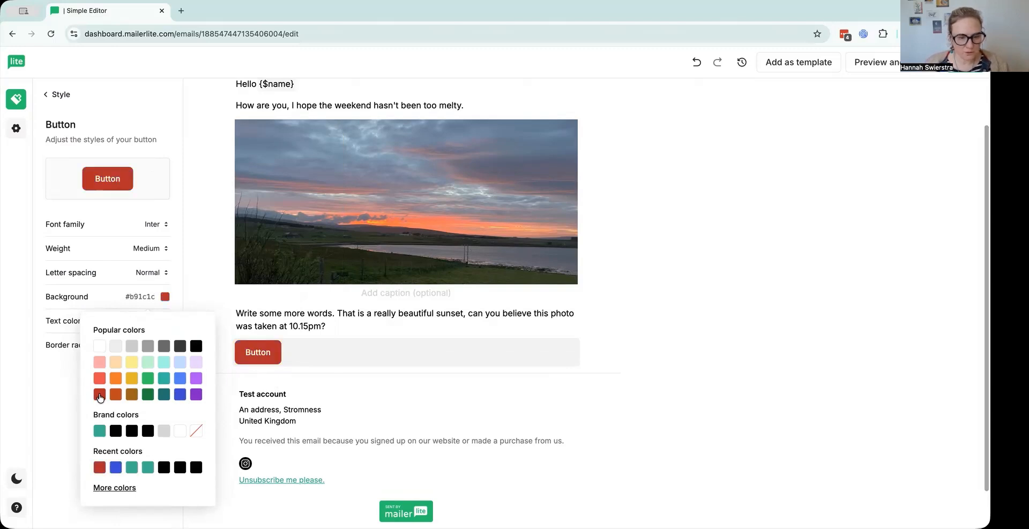
# Try centre alignment on the email's button, then align it right and stretch it to full width.
pyautogui.click(294, 348)
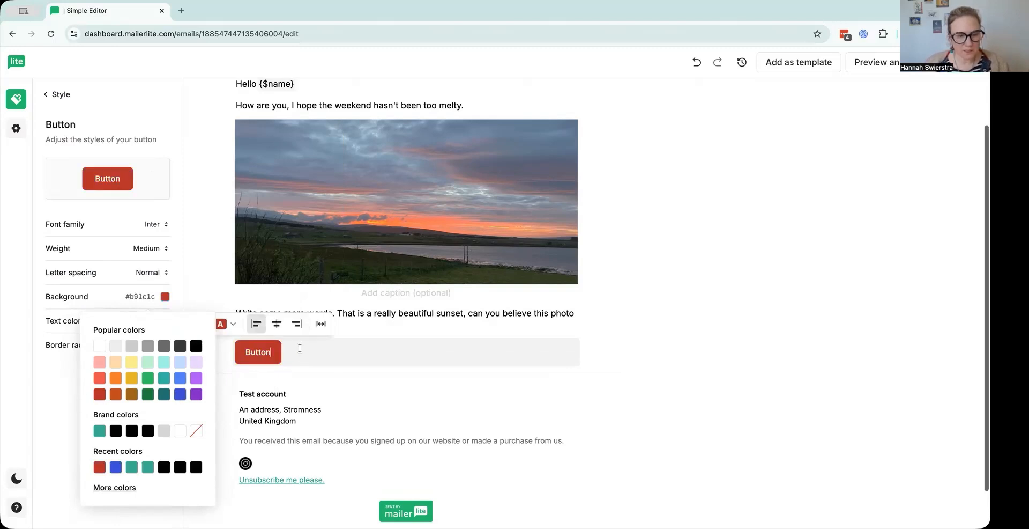
pyautogui.click(277, 325)
pyautogui.click(443, 324)
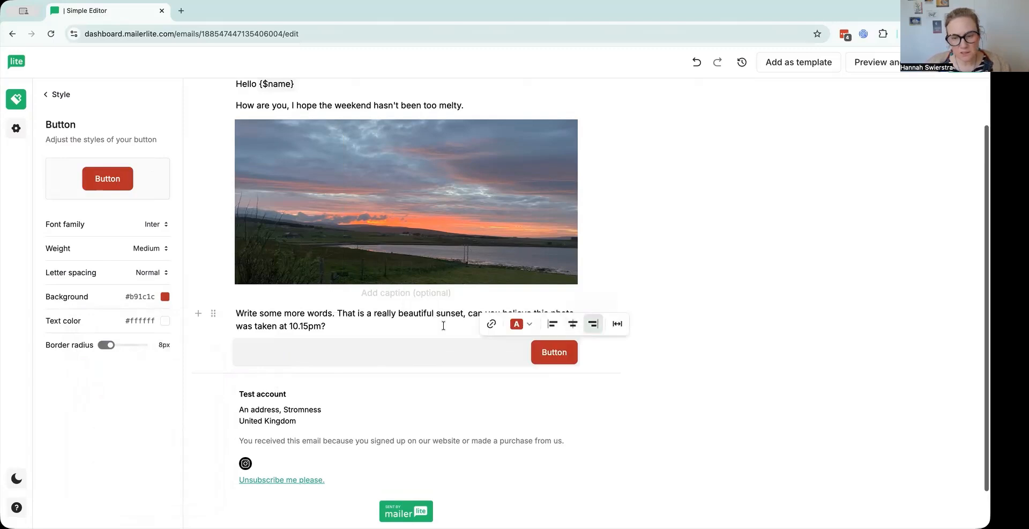
pyautogui.click(617, 324)
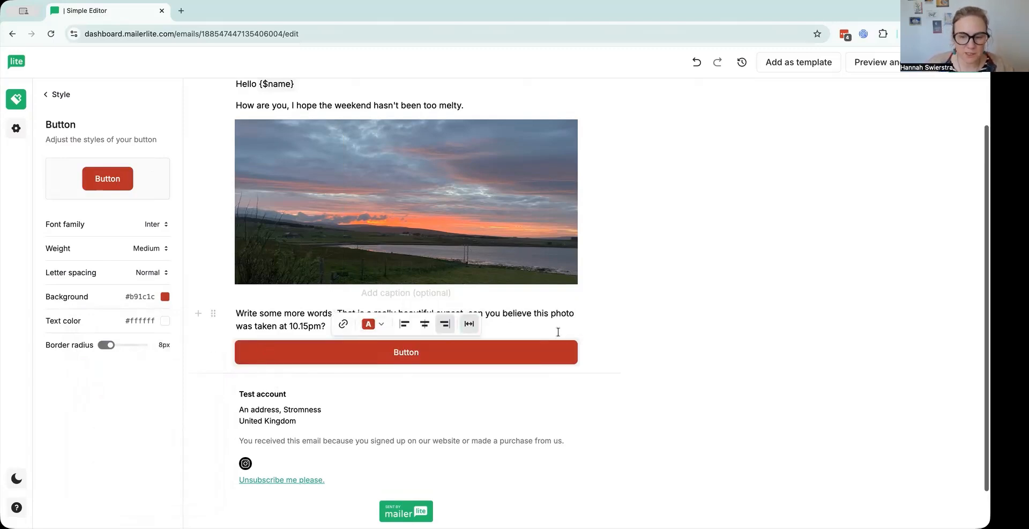
# View the link options of the email's button and set its own background colour to blue #1c60b9.
pyautogui.click(346, 325)
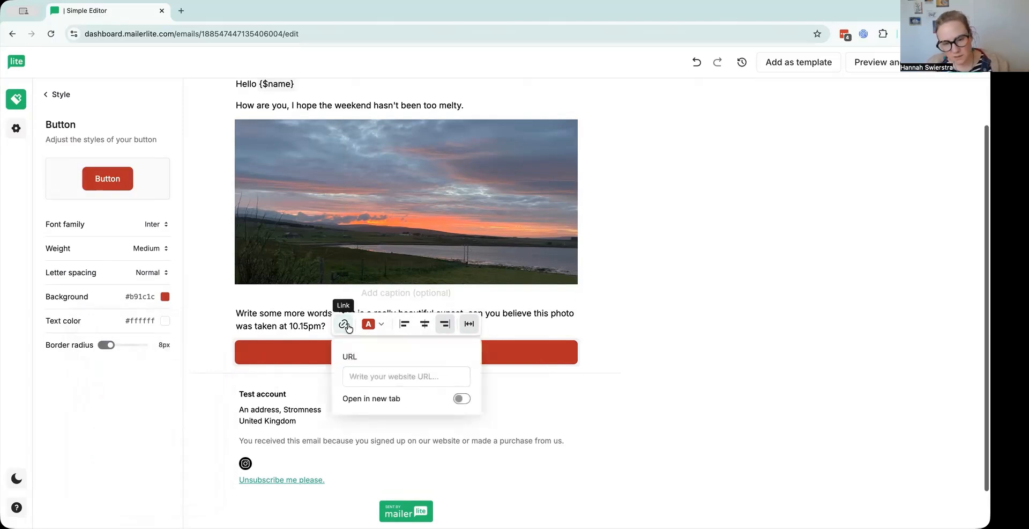
pyautogui.click(373, 325)
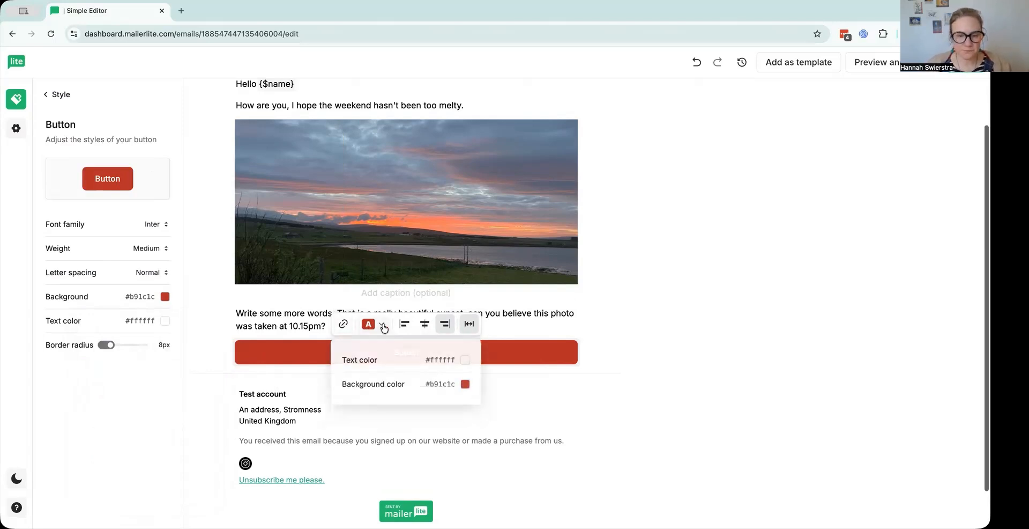
pyautogui.click(465, 384)
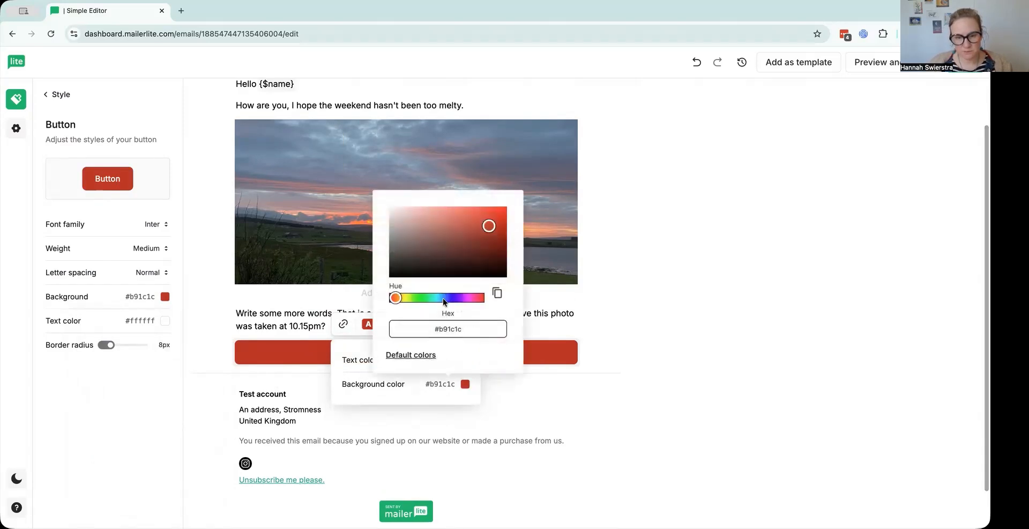
pyautogui.moveTo(396, 298); pyautogui.dragTo(444, 299)
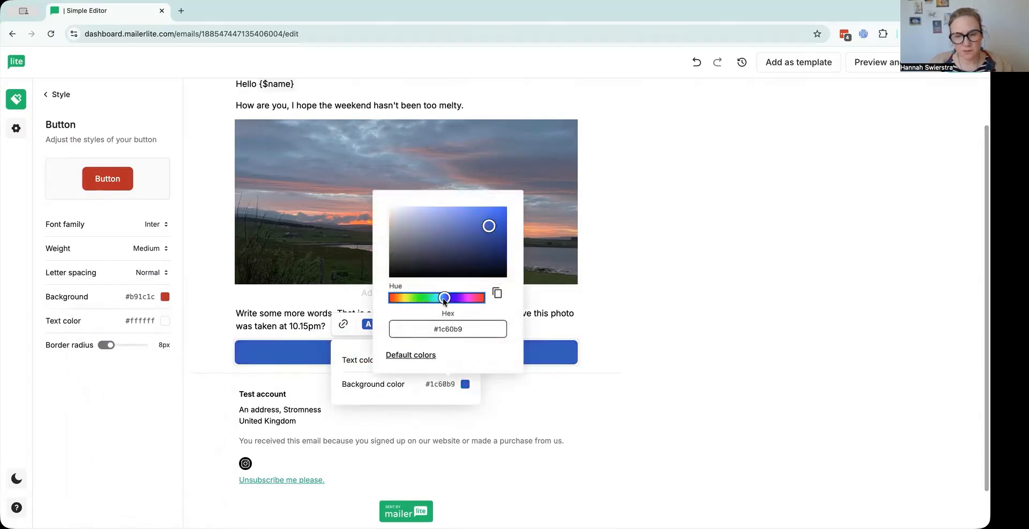
pyautogui.click(621, 329)
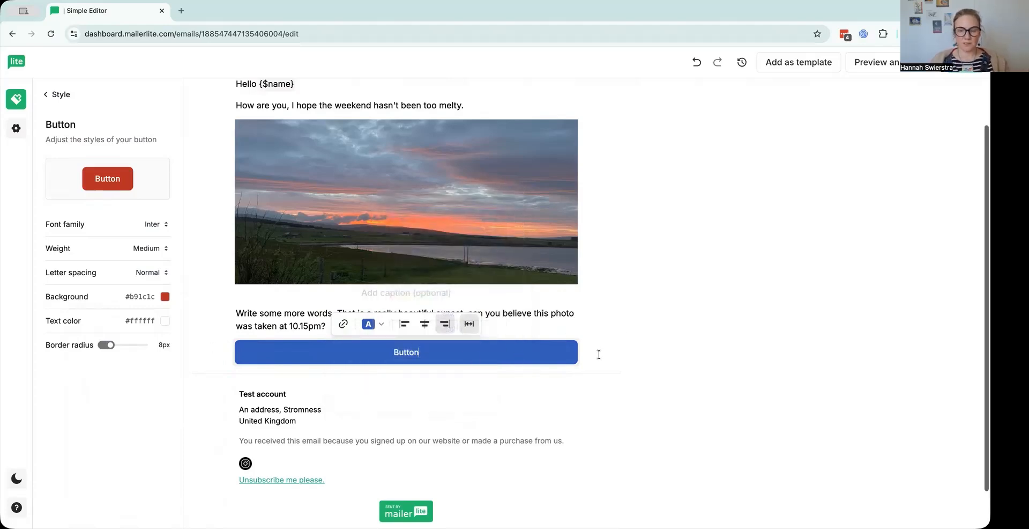
# Write the closing lines "Thanks" and "Byeeeeee" as separate paragraphs below the button.
pyautogui.press('Return')
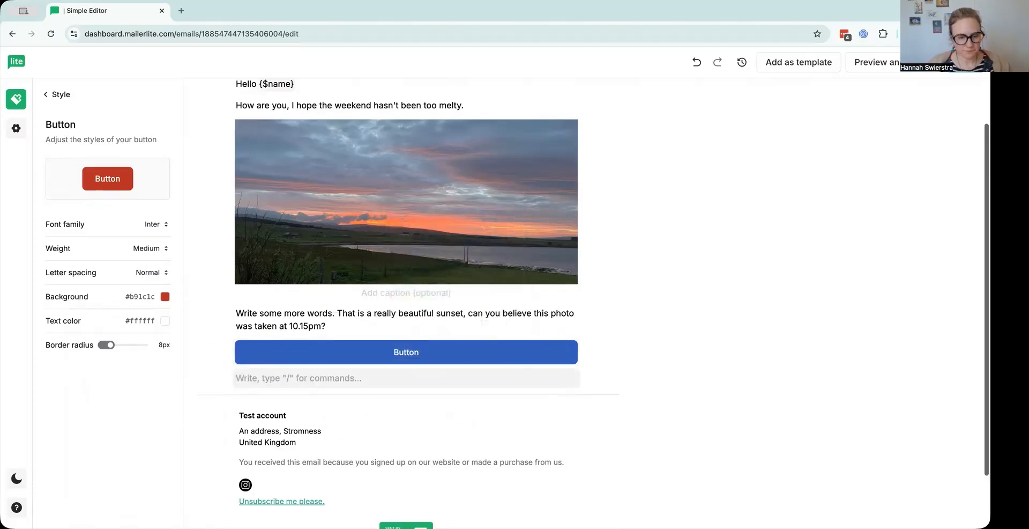
pyautogui.write('Thanks')
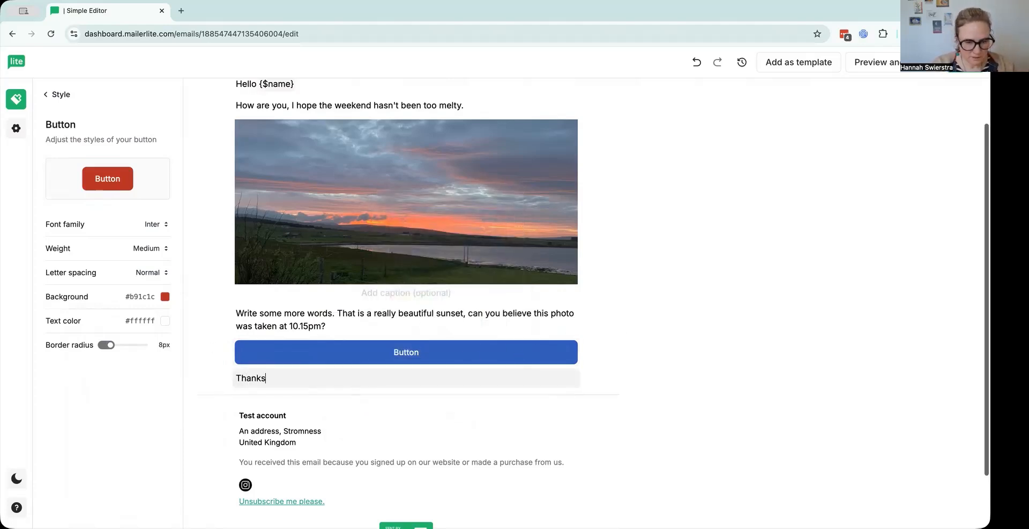
pyautogui.press('Return')
pyautogui.write('Byeeeeee')
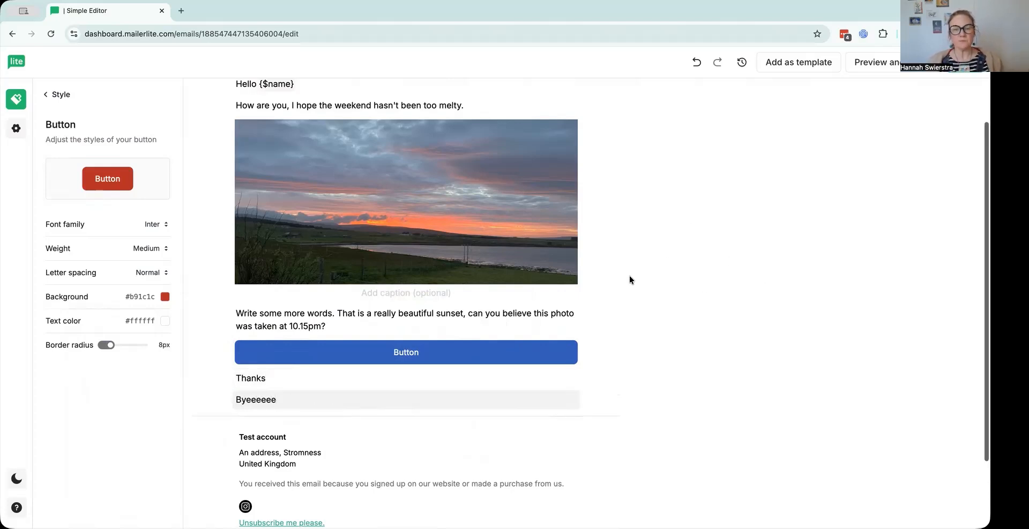
# Preview the email in desktop and mobile views, checking how the full-width image fits on mobile, and return to the editor.
pyautogui.scroll(2, 628, 277)
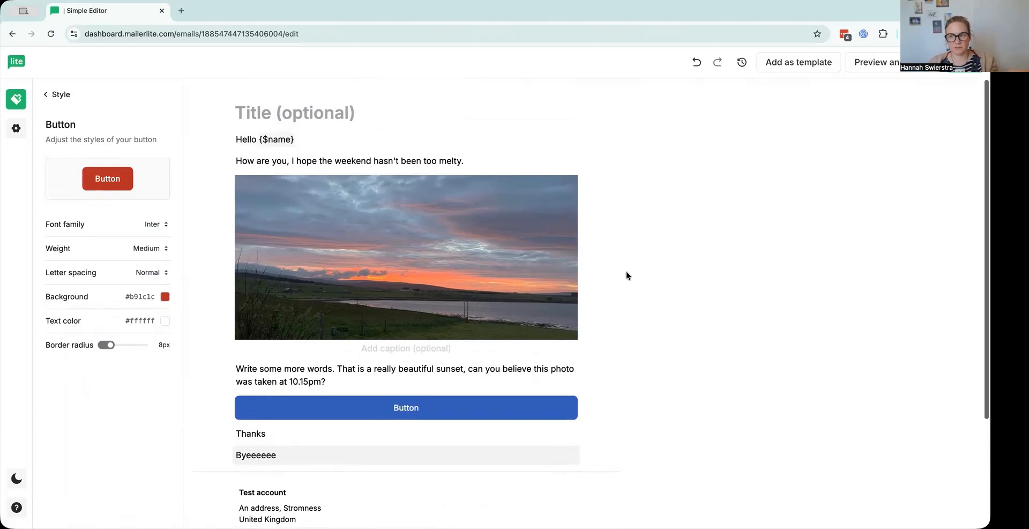
pyautogui.moveTo(485, 272)
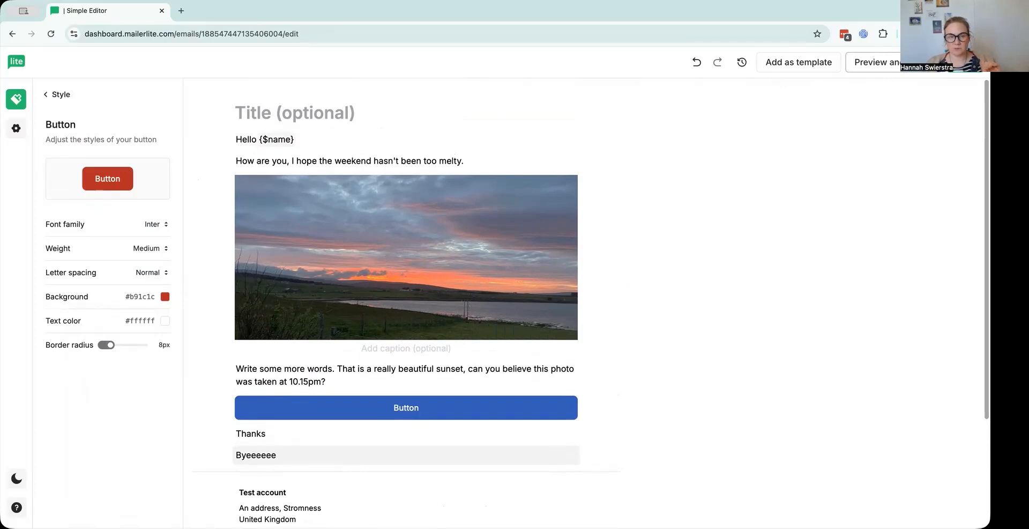
pyautogui.click(874, 62)
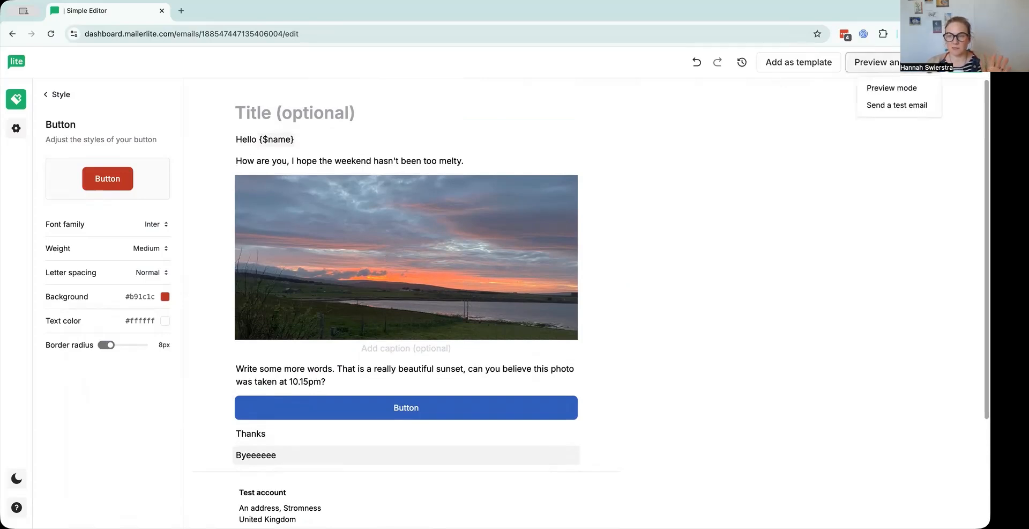
pyautogui.click(894, 90)
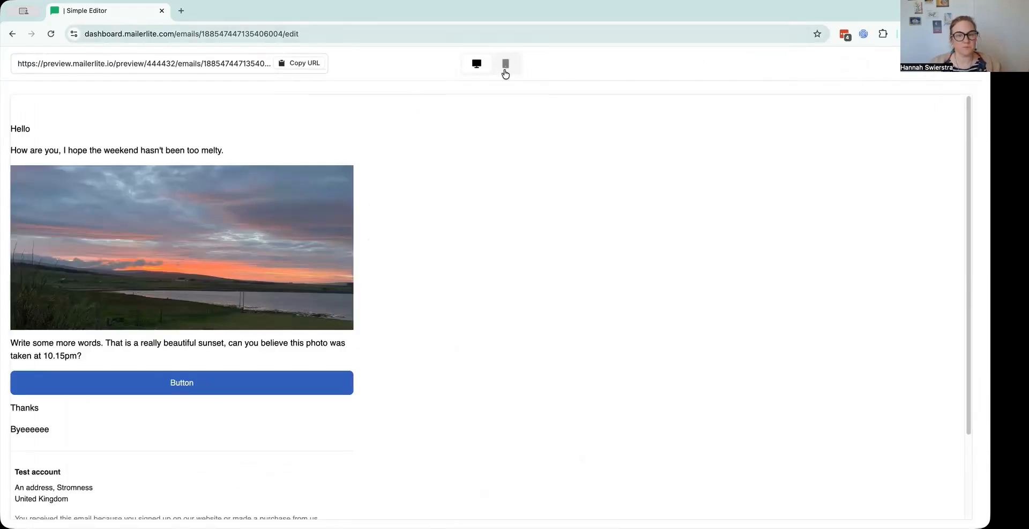
pyautogui.click(505, 65)
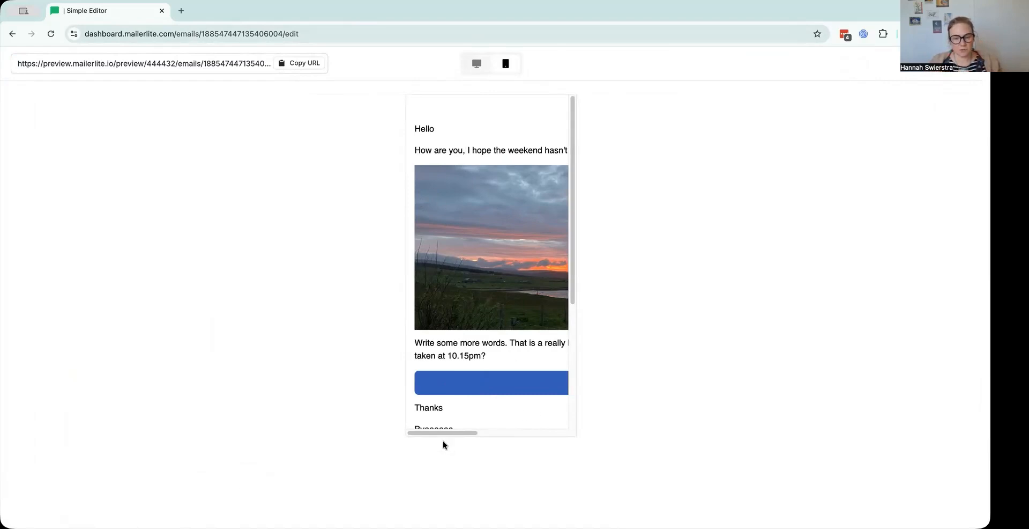
pyautogui.moveTo(444, 433)
pyautogui.mouseDown()
pyautogui.moveTo(553, 433)
pyautogui.moveTo(365, 418)
pyautogui.moveTo(603, 427)
pyautogui.moveTo(408, 423)
pyautogui.moveTo(565, 435)
pyautogui.moveTo(447, 429)
pyautogui.mouseUp()
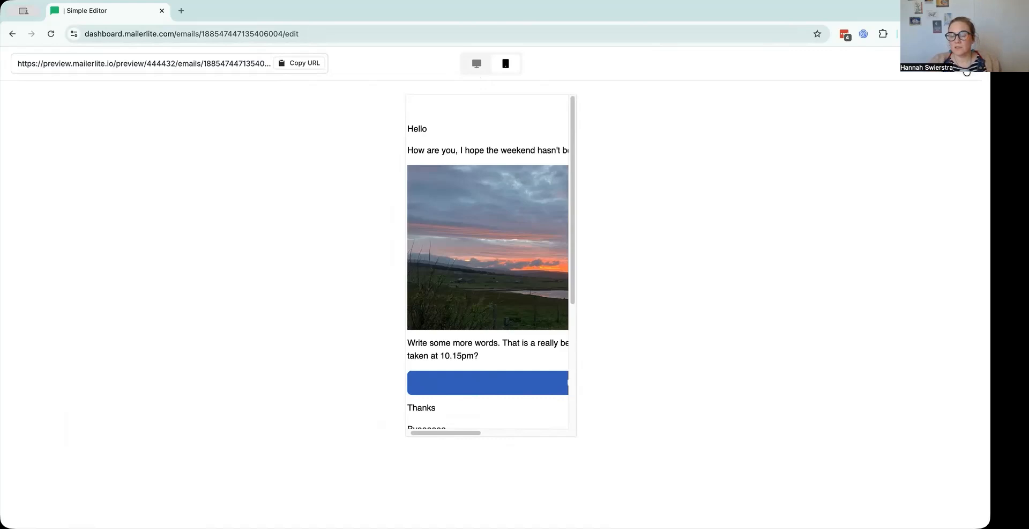
pyautogui.click(967, 71)
# Shrink the sunset image to about half its displayed width and align it left.
pyautogui.click(541, 313)
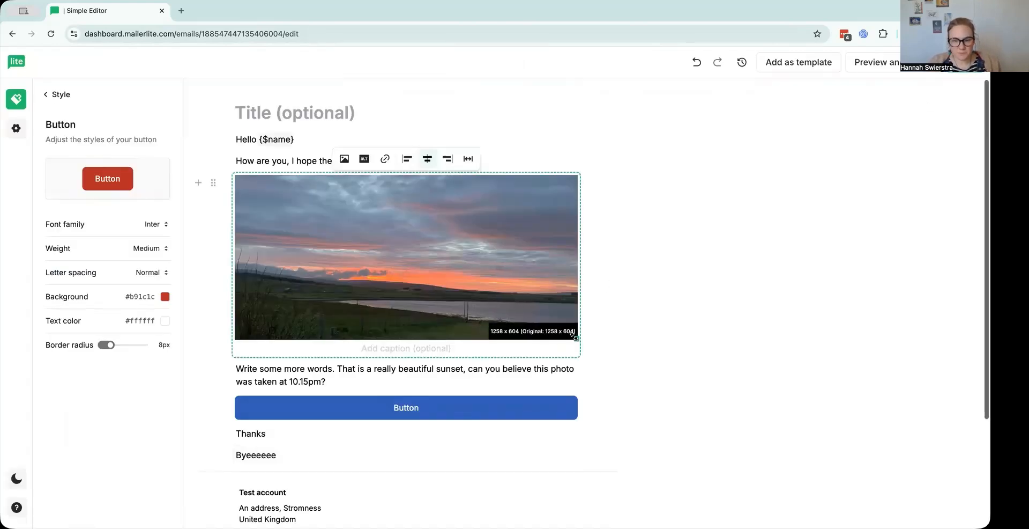
pyautogui.moveTo(575, 335); pyautogui.dragTo(486, 276)
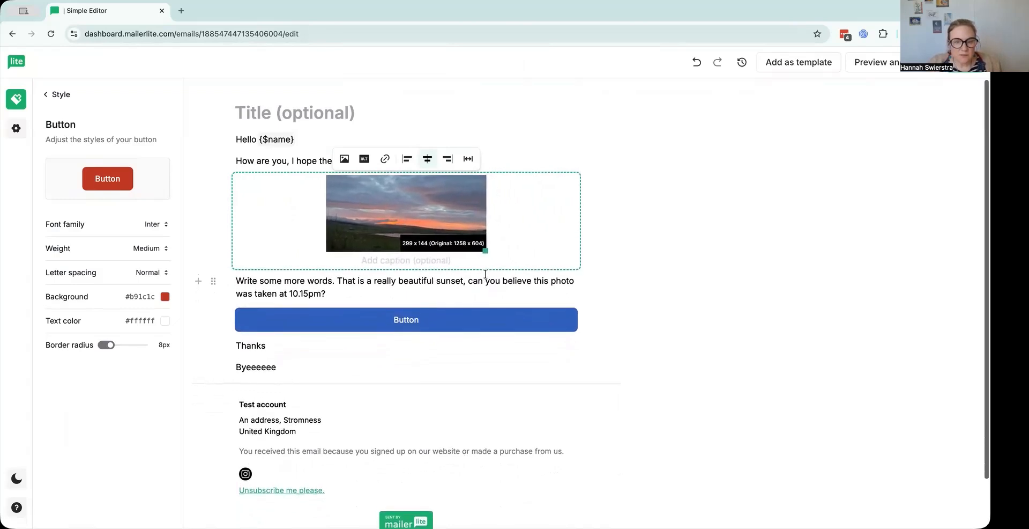
pyautogui.click(406, 161)
pyautogui.click(403, 325)
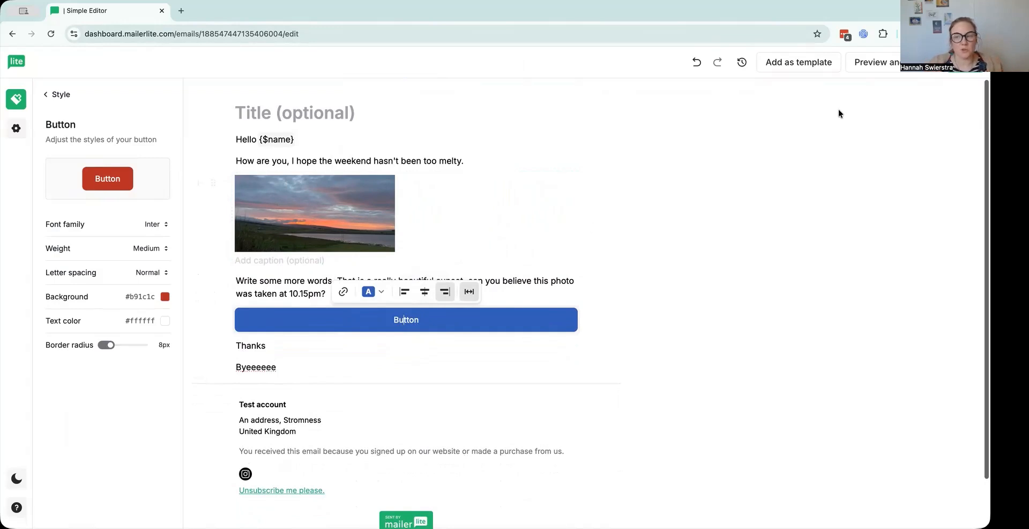
# Preview the email with the smaller image on desktop and mobile, check the mobile layout down to the footer, and close the preview.
pyautogui.click(881, 63)
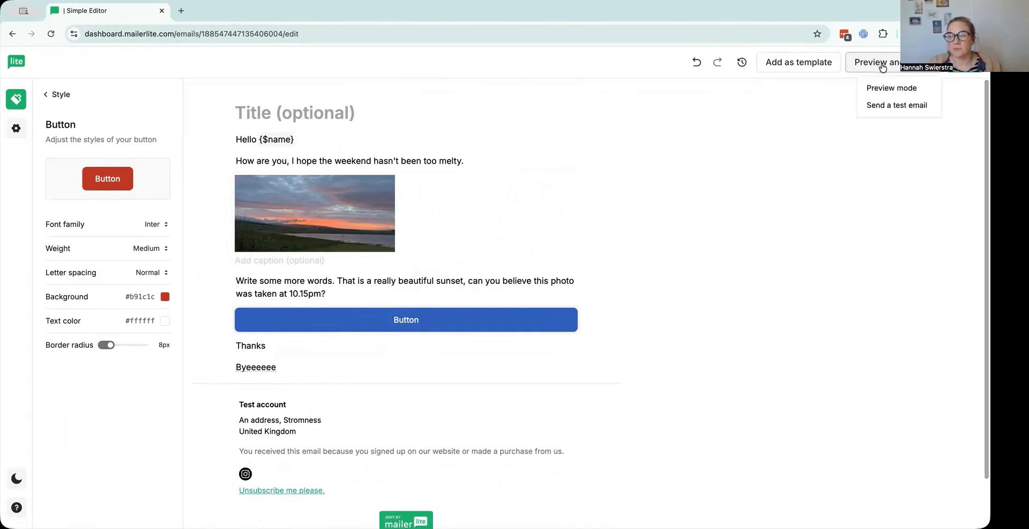
pyautogui.click(889, 90)
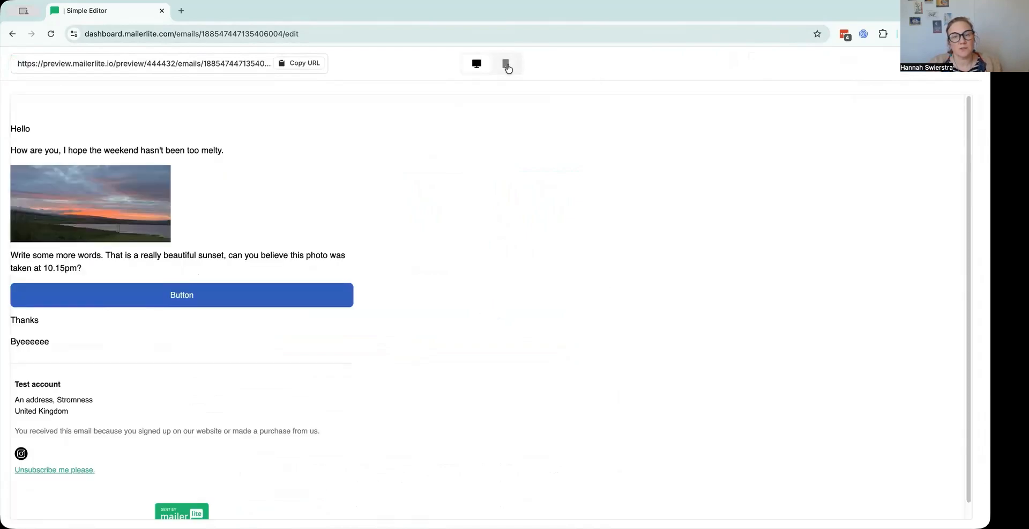
pyautogui.click(506, 64)
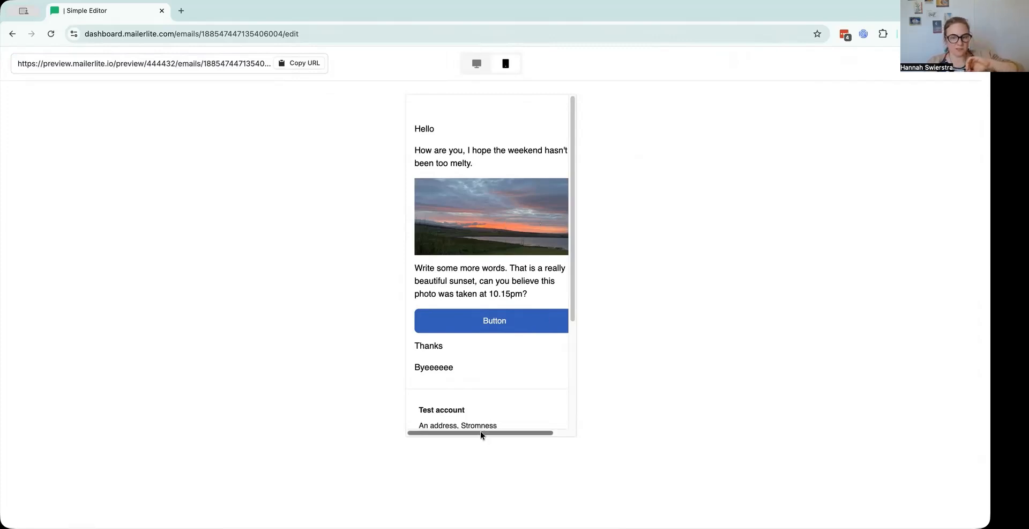
pyautogui.moveTo(481, 431); pyautogui.dragTo(485, 432)
pyautogui.scroll(-5, 498, 391)
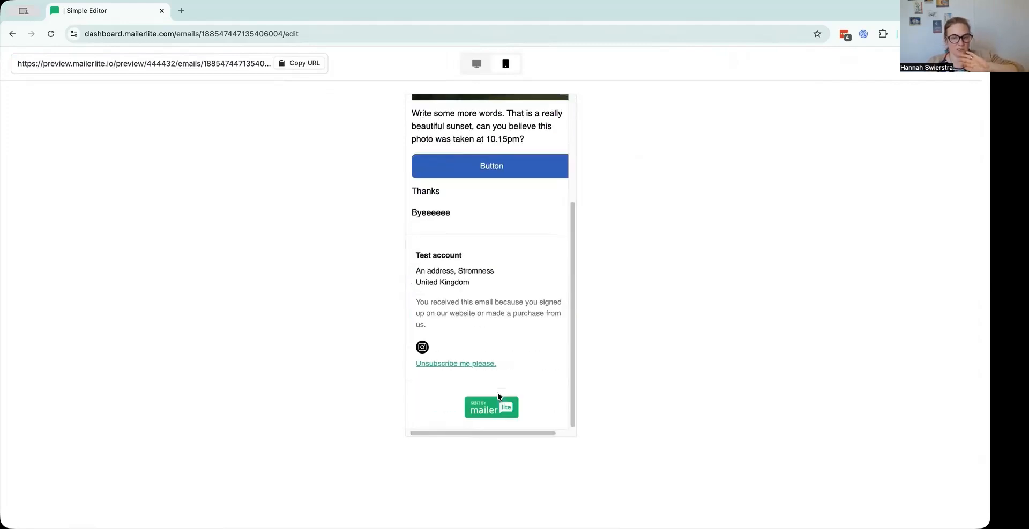
pyautogui.scroll(5, 497, 391)
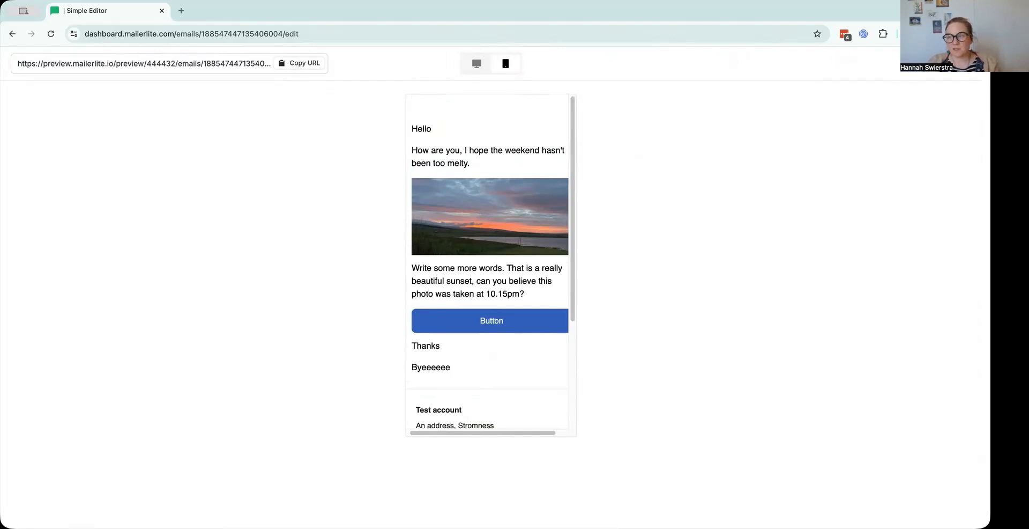
pyautogui.click(966, 71)
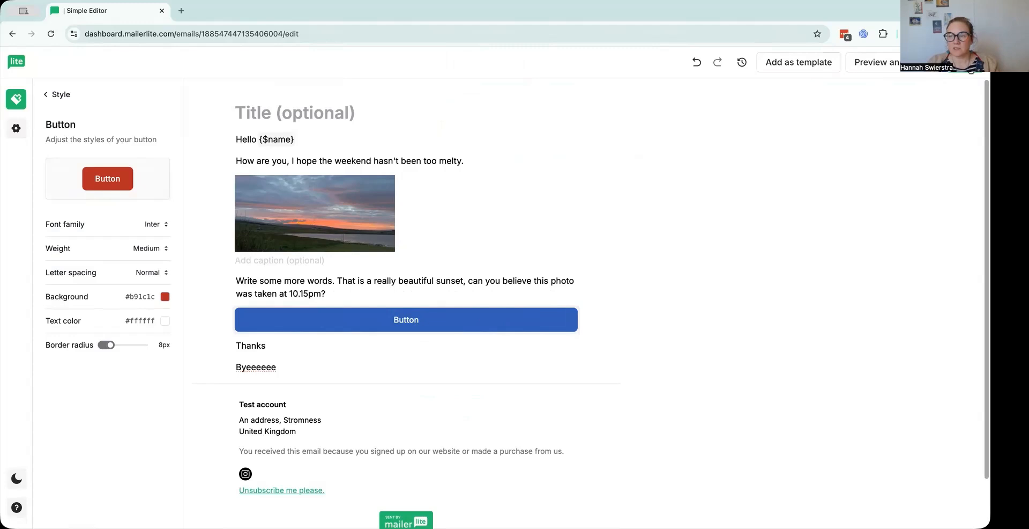
# Finish editing the email and set the campaign subject to "You may want fewer emails from me", leaving the preheader empty.
pyautogui.click(968, 63)
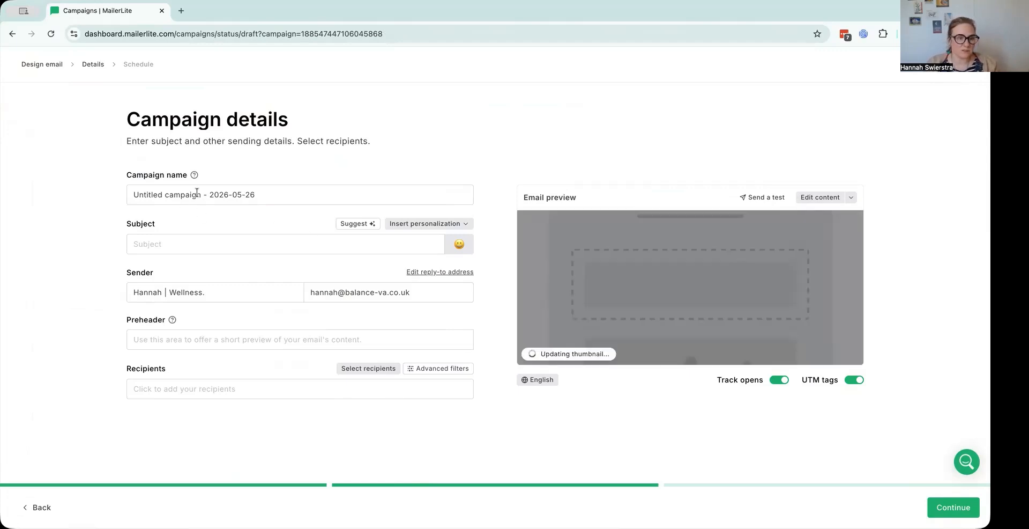
pyautogui.click(181, 242)
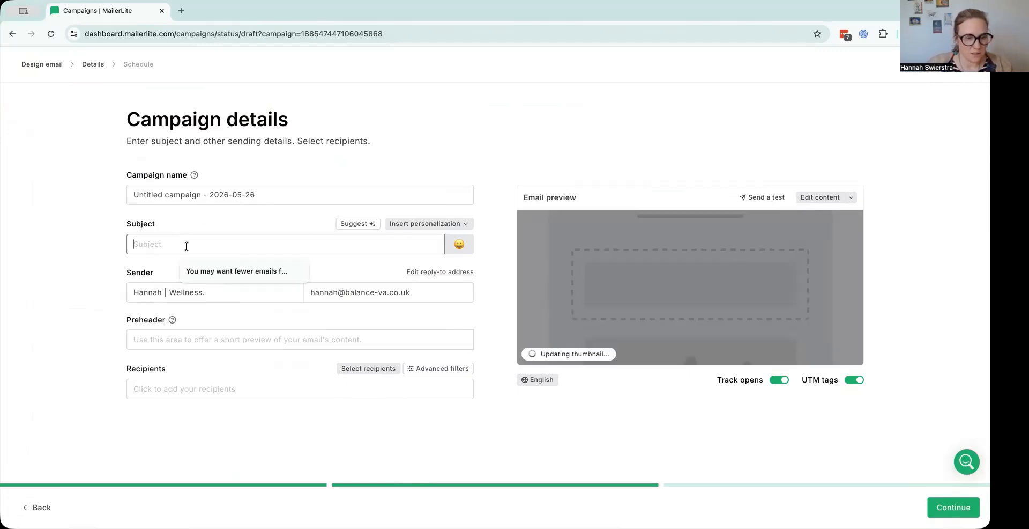
pyautogui.click(225, 269)
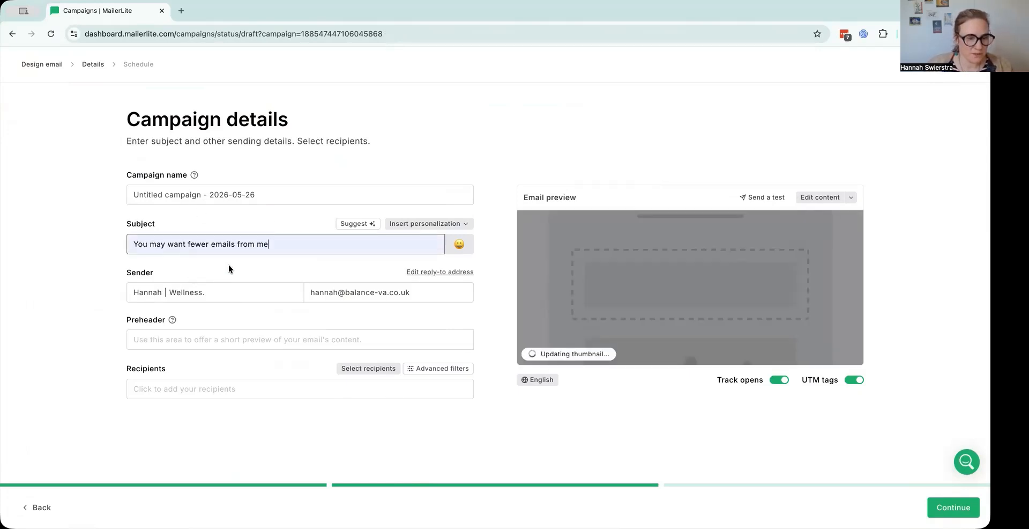
pyautogui.click(212, 340)
pyautogui.click(186, 316)
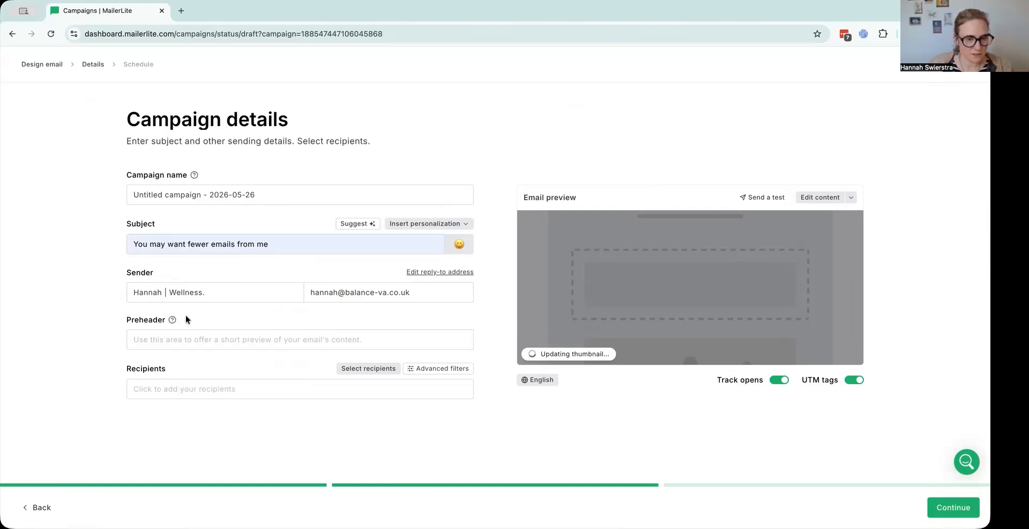
# Set the preheader to "None", choose Group 1 as the campaign's recipients, and continue to the scheduling stage.
pyautogui.click(179, 343)
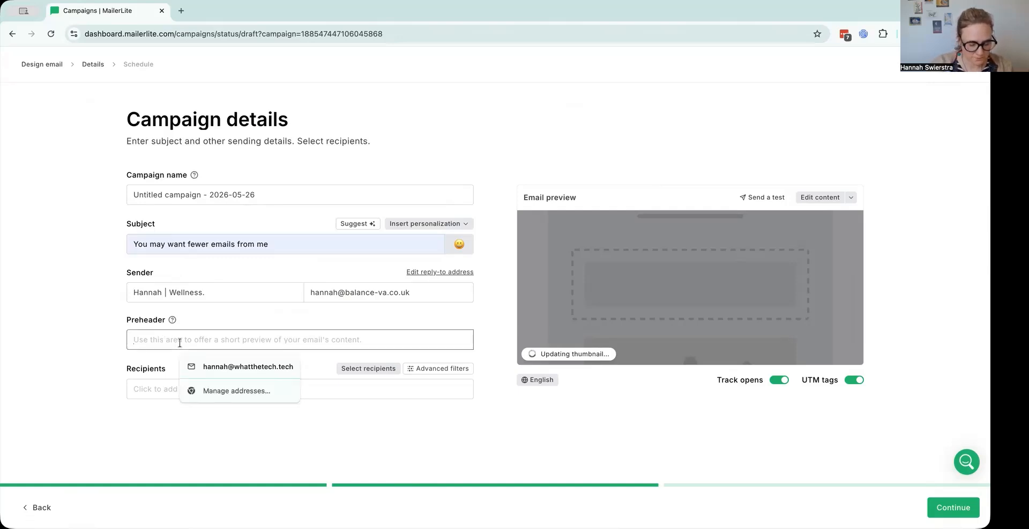
pyautogui.write('None')
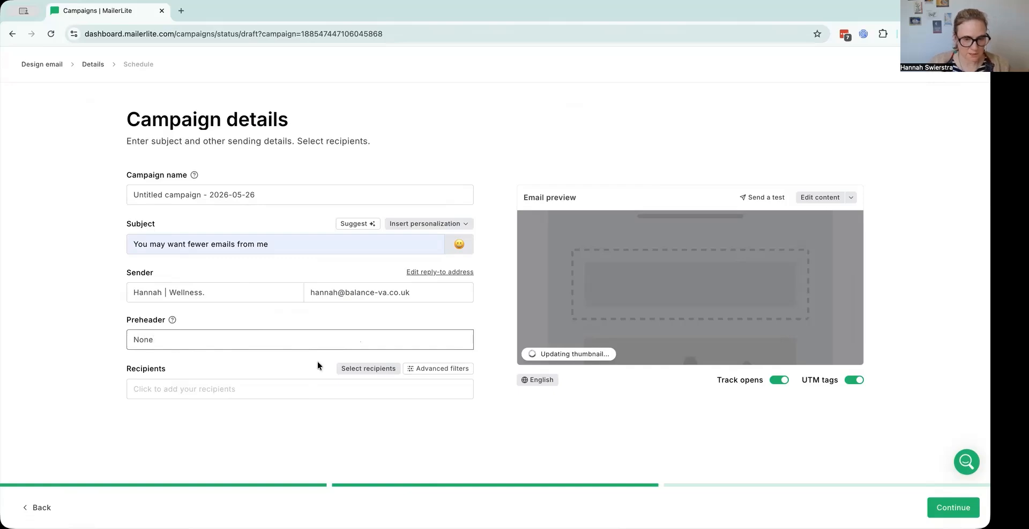
pyautogui.click(350, 368)
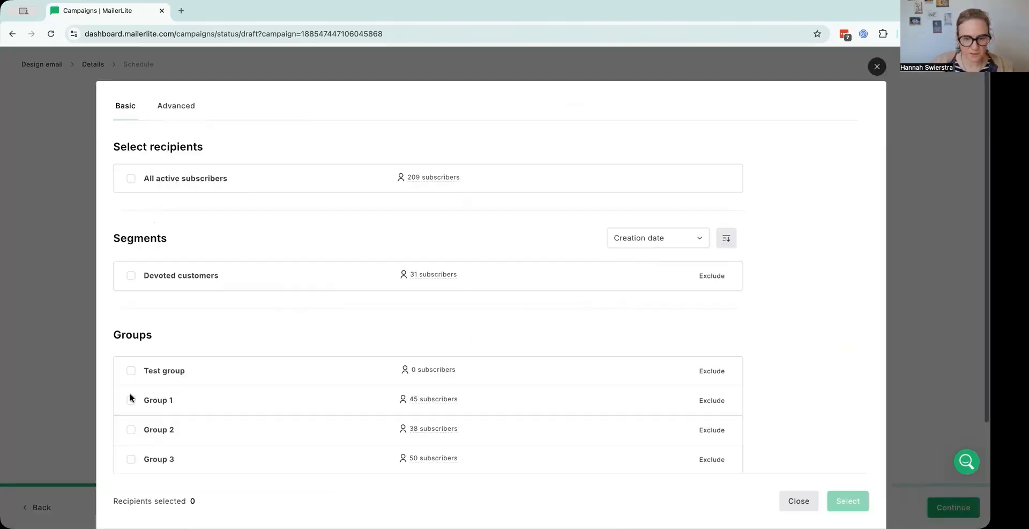
pyautogui.click(131, 399)
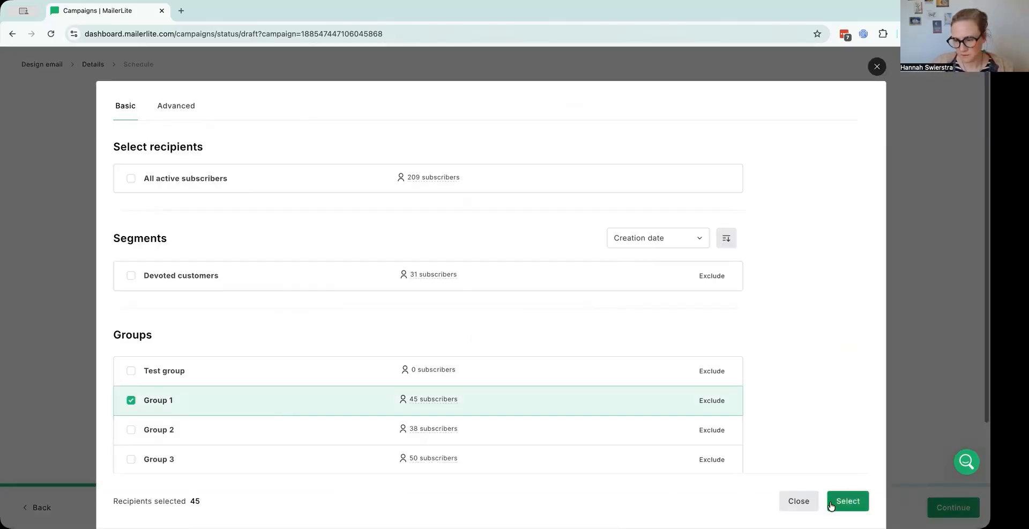
pyautogui.click(831, 503)
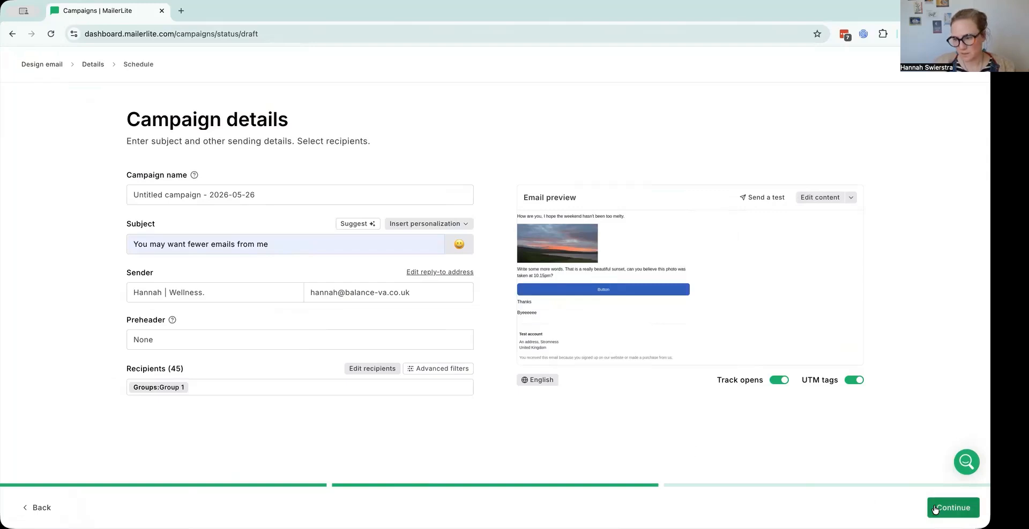
pyautogui.click(936, 507)
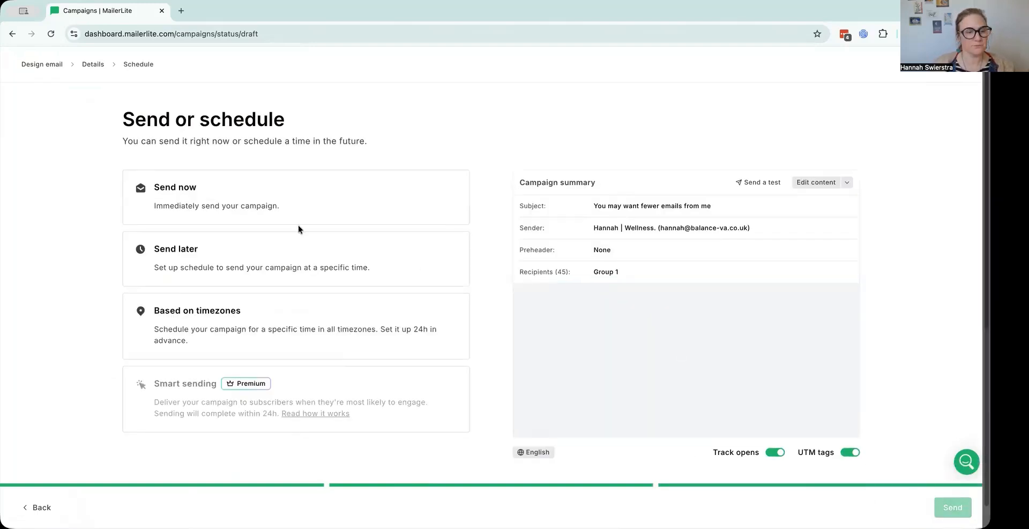
# Schedule the campaign to send on 27 May 2026 and view it in the campaign outbox.
pyautogui.click(221, 263)
pyautogui.scroll(-1, 220, 262)
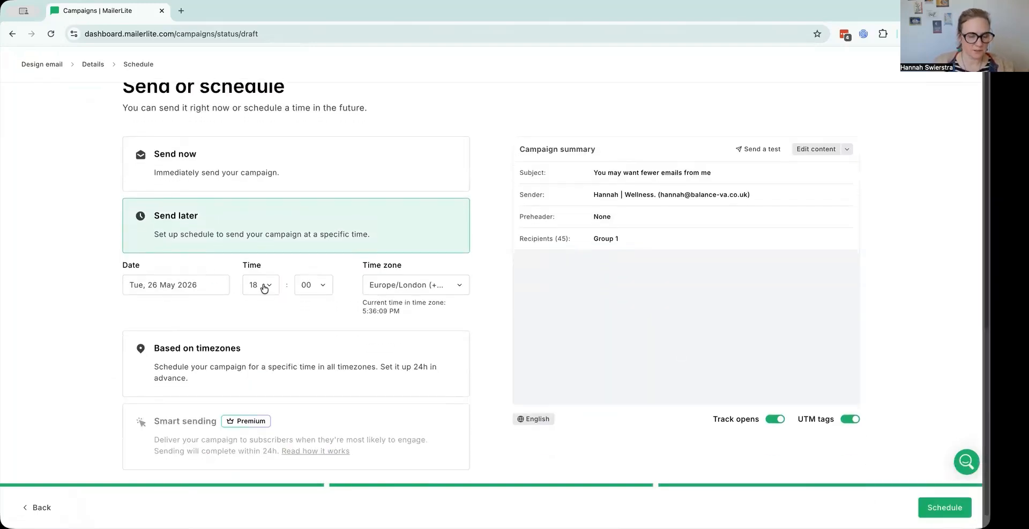
pyautogui.click(189, 289)
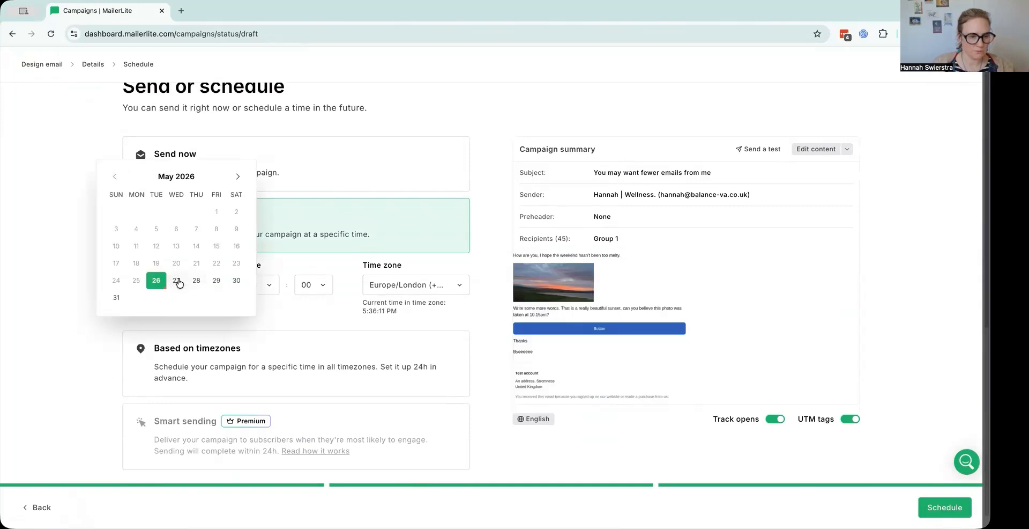
pyautogui.click(176, 280)
pyautogui.click(934, 505)
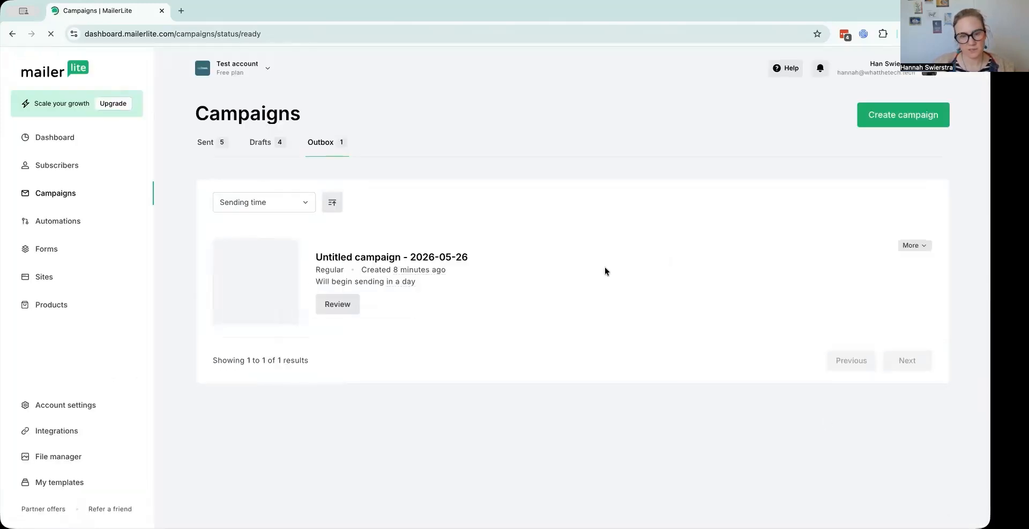
pyautogui.click(323, 142)
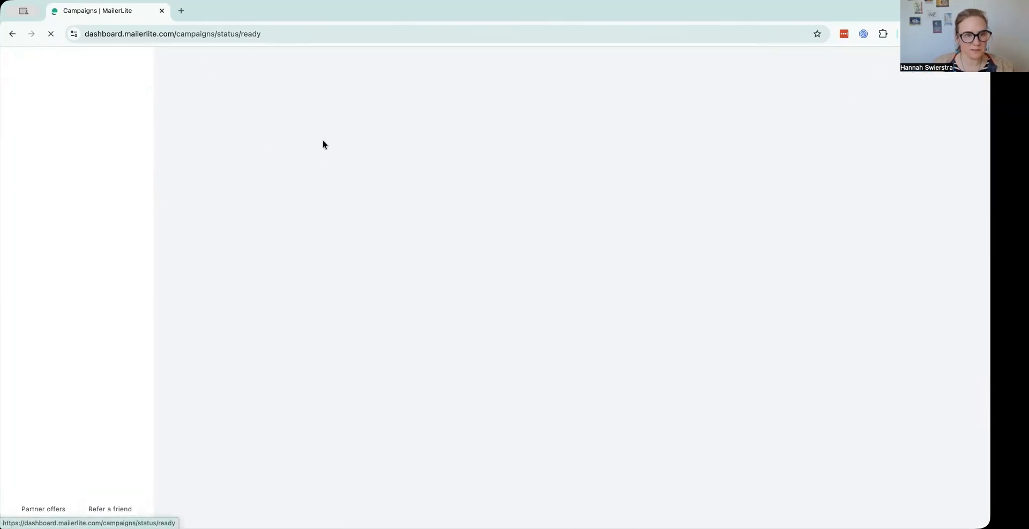